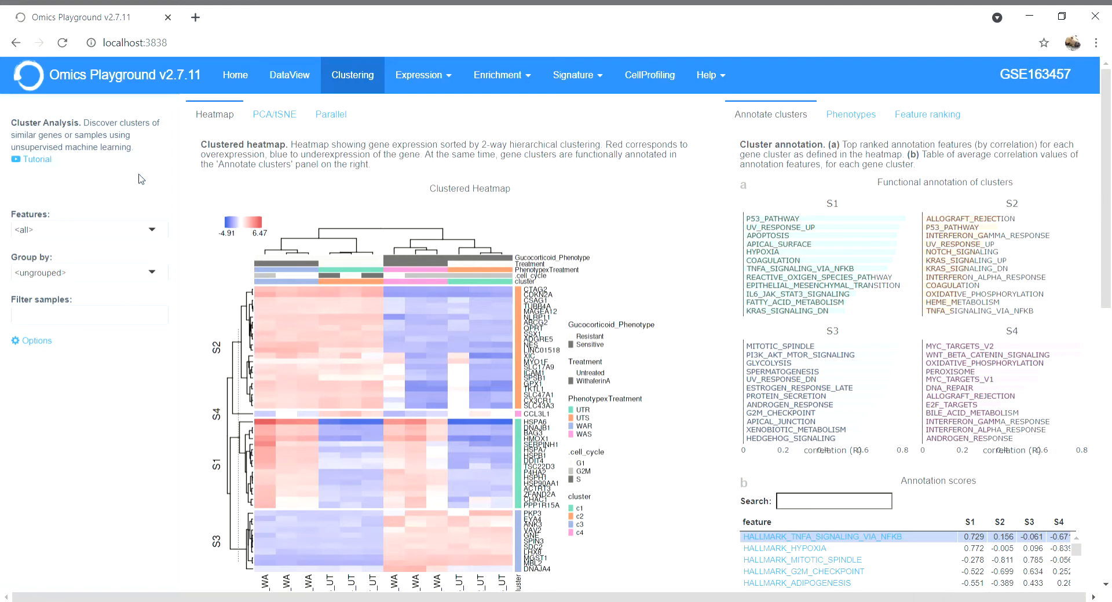
# - Keep all feature families, with samples left ungrouped and unfiltered
pyautogui.click(159, 235)
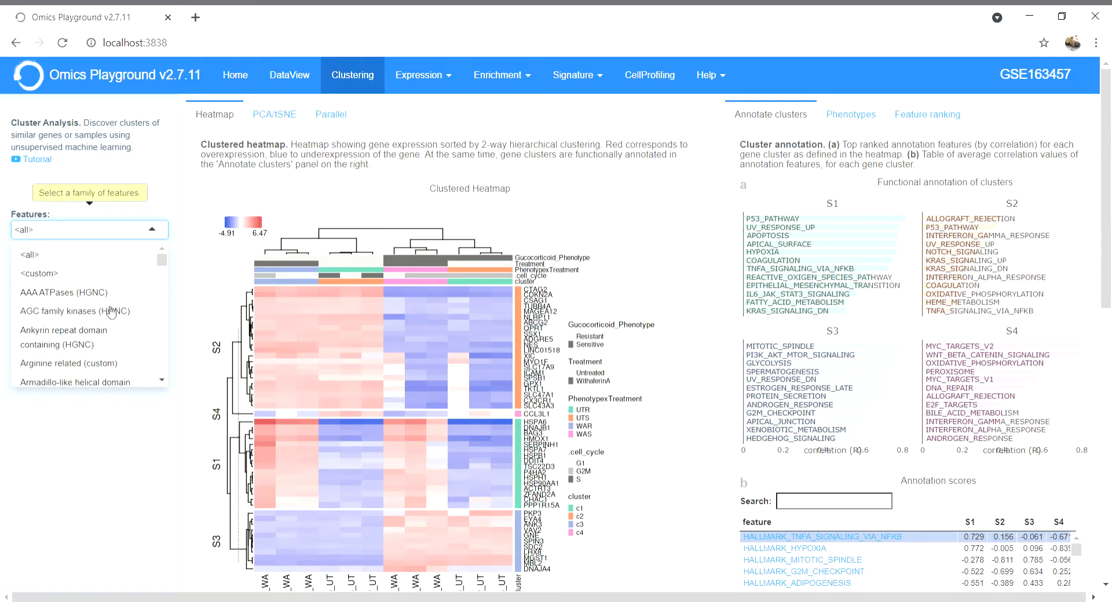
pyautogui.click(148, 182)
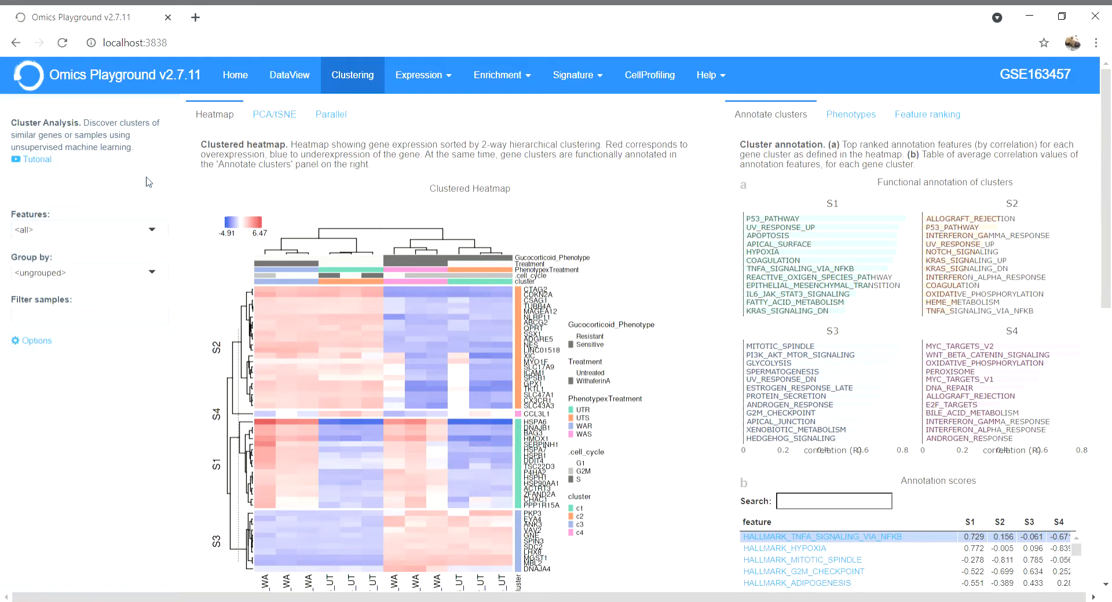
pyautogui.click(160, 278)
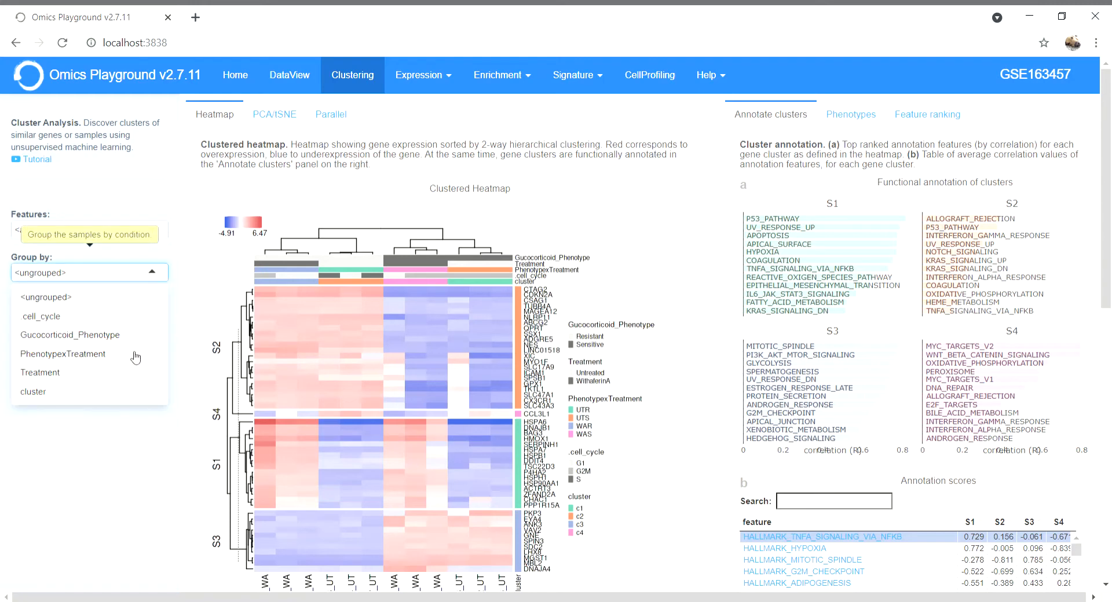
pyautogui.click(157, 258)
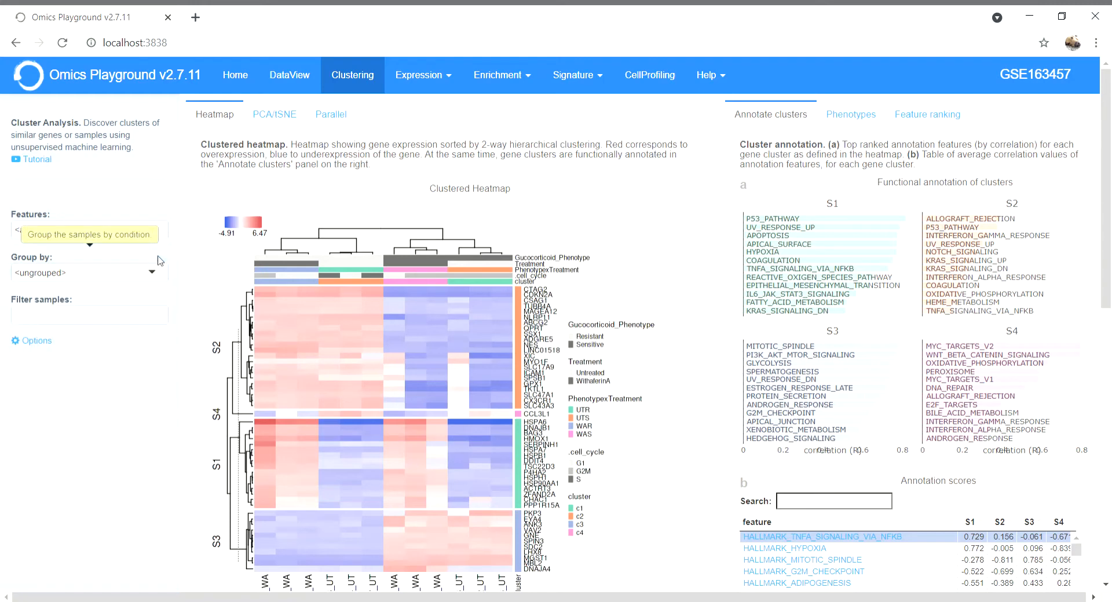
pyautogui.click(124, 325)
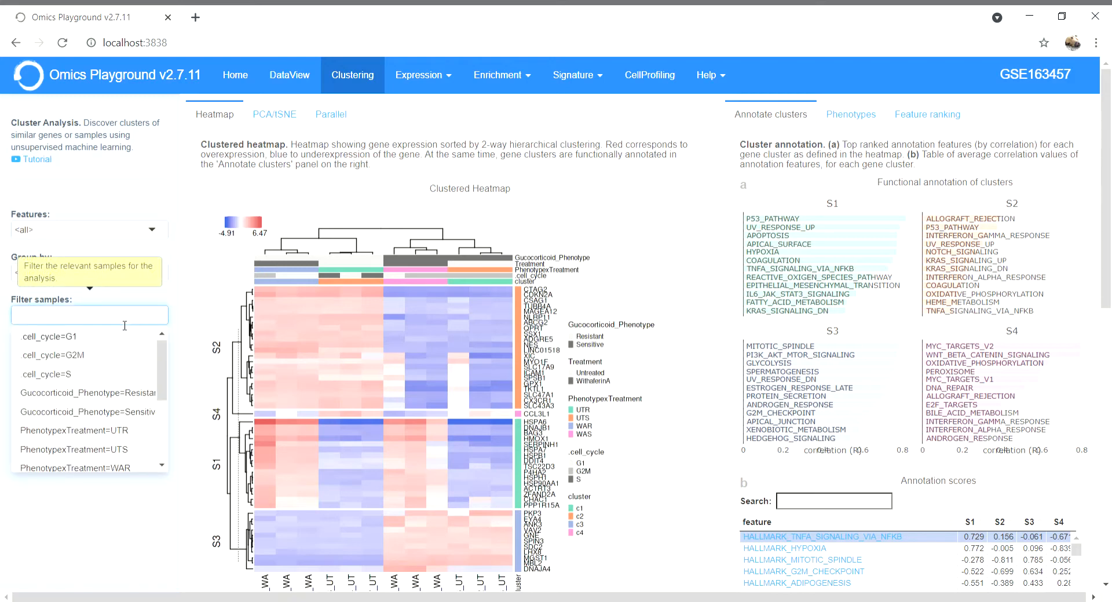
pyautogui.click(137, 300)
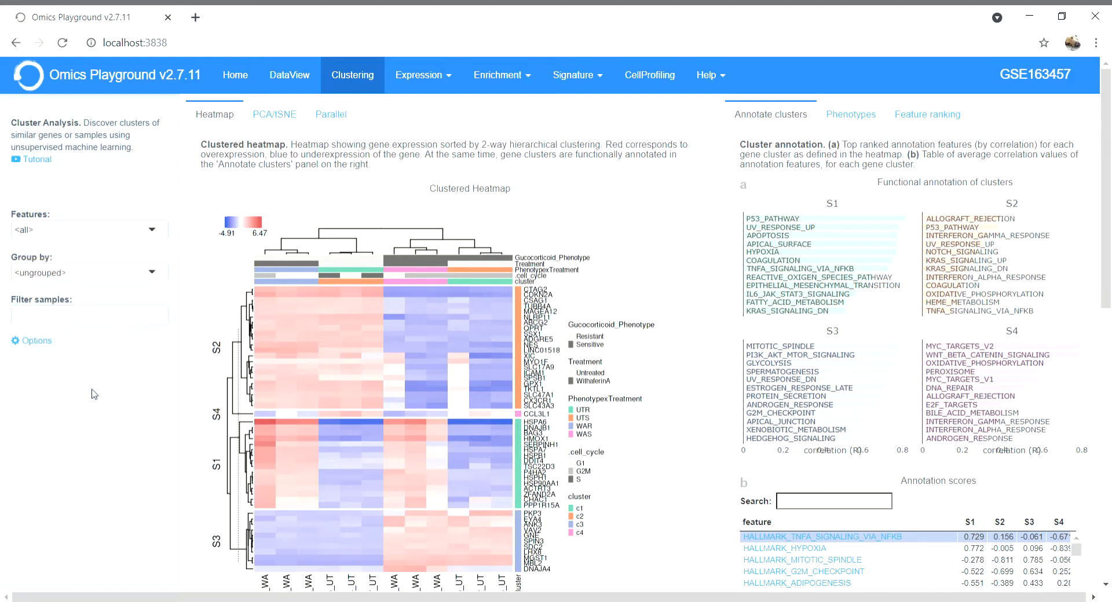
# - Reveal the advanced options and keep the analysis level at gene
pyautogui.click(29, 346)
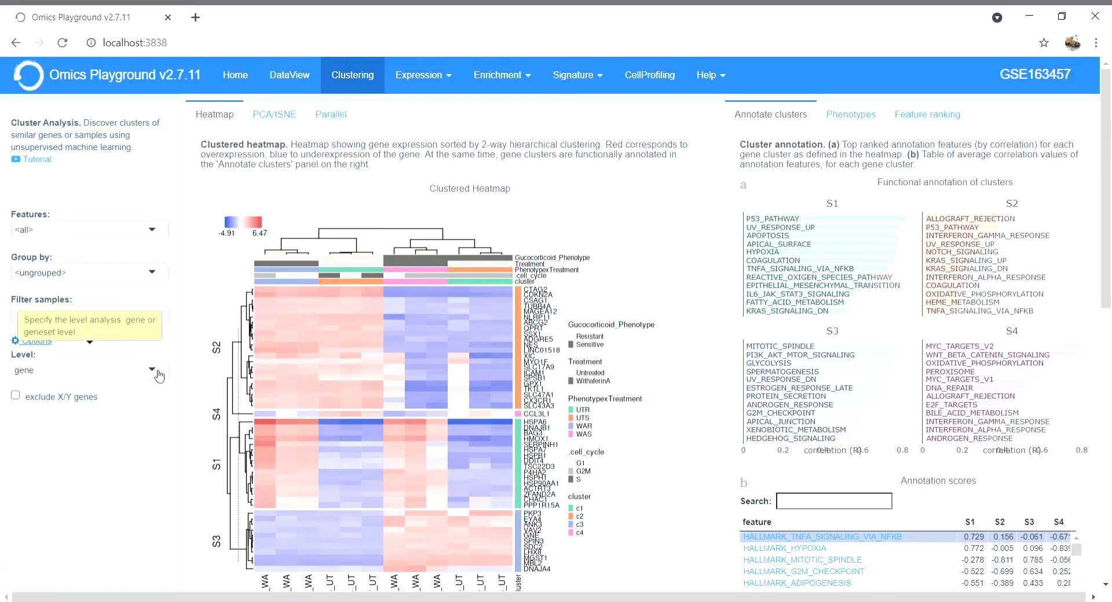
pyautogui.click(152, 370)
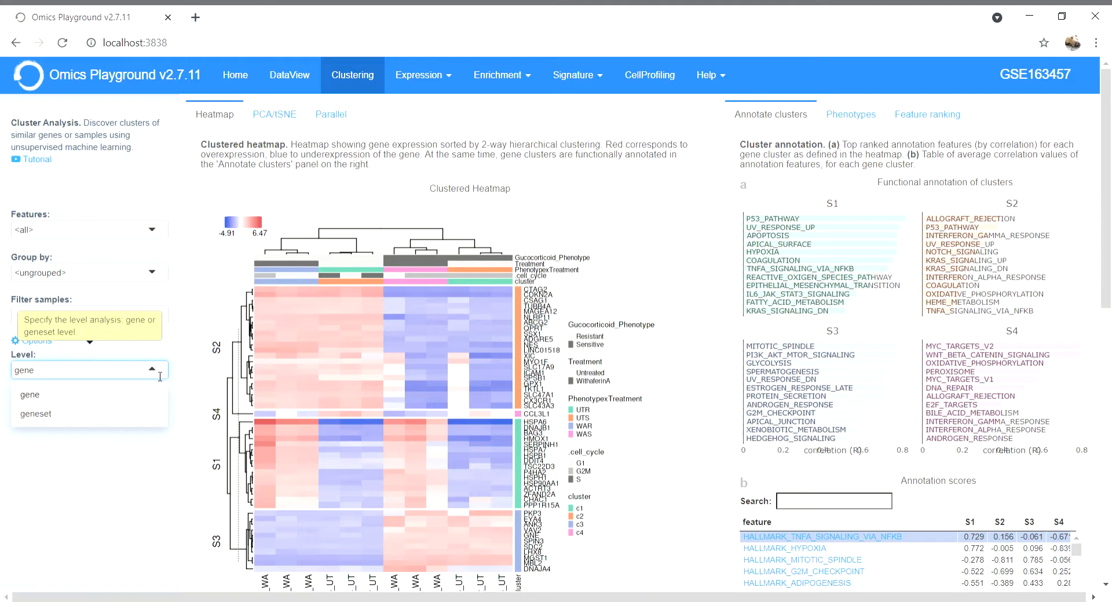
pyautogui.click(173, 358)
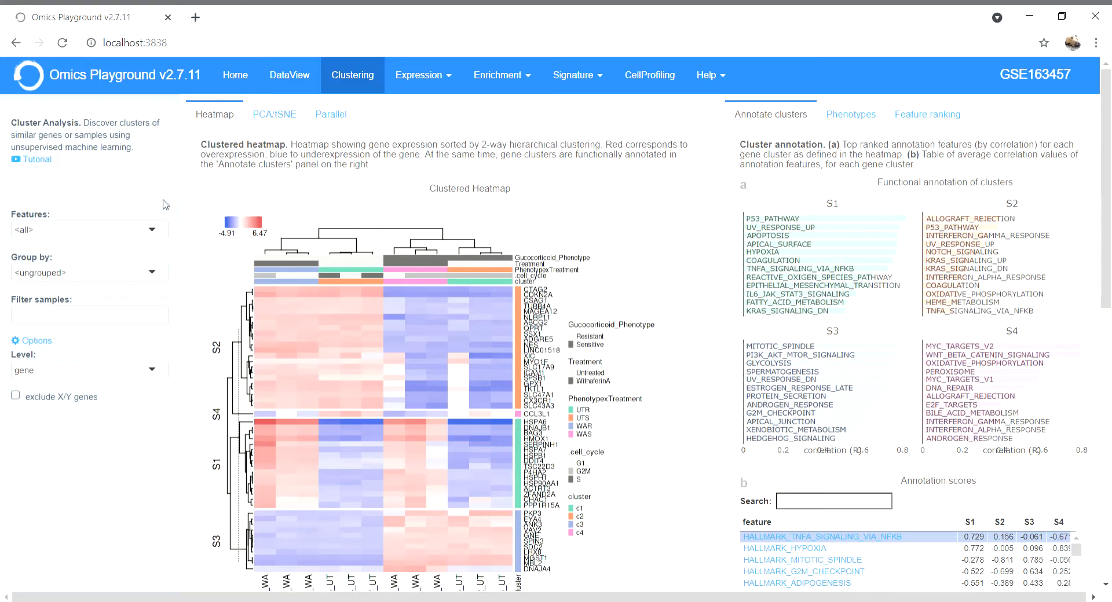
# - Switch the heatmap to iHeatmap to inspect values, then back to ComplexHeatmap
pyautogui.click(227, 190)
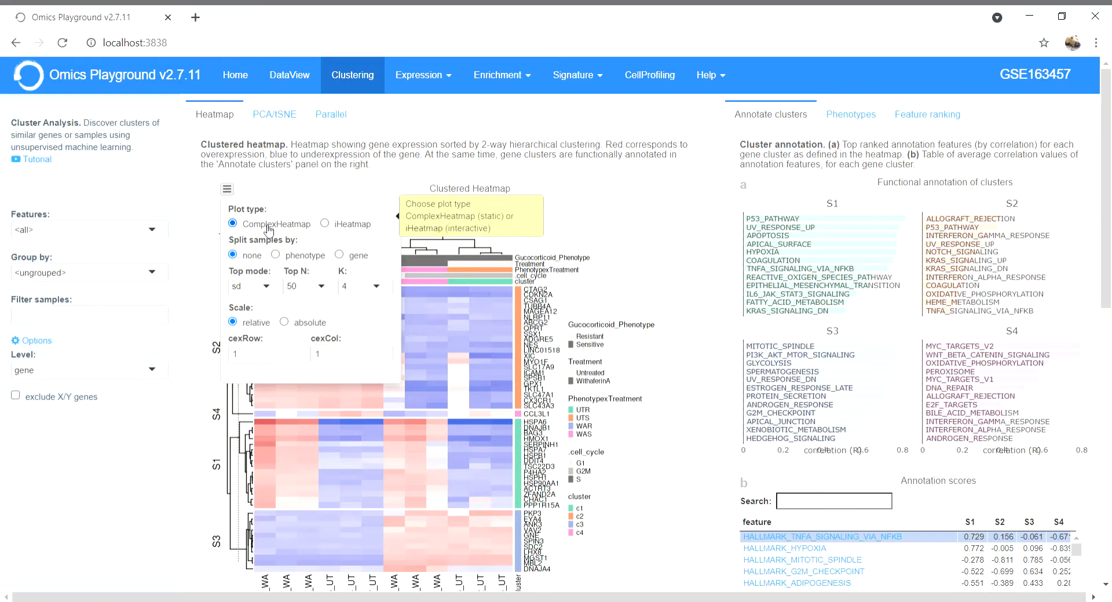
pyautogui.click(325, 224)
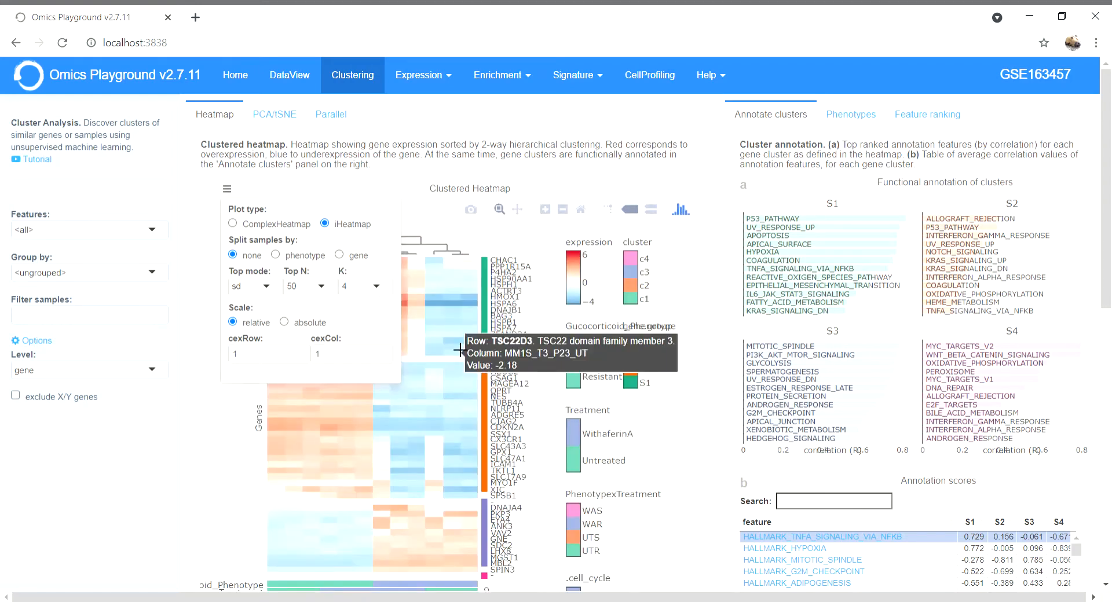
pyautogui.click(512, 246)
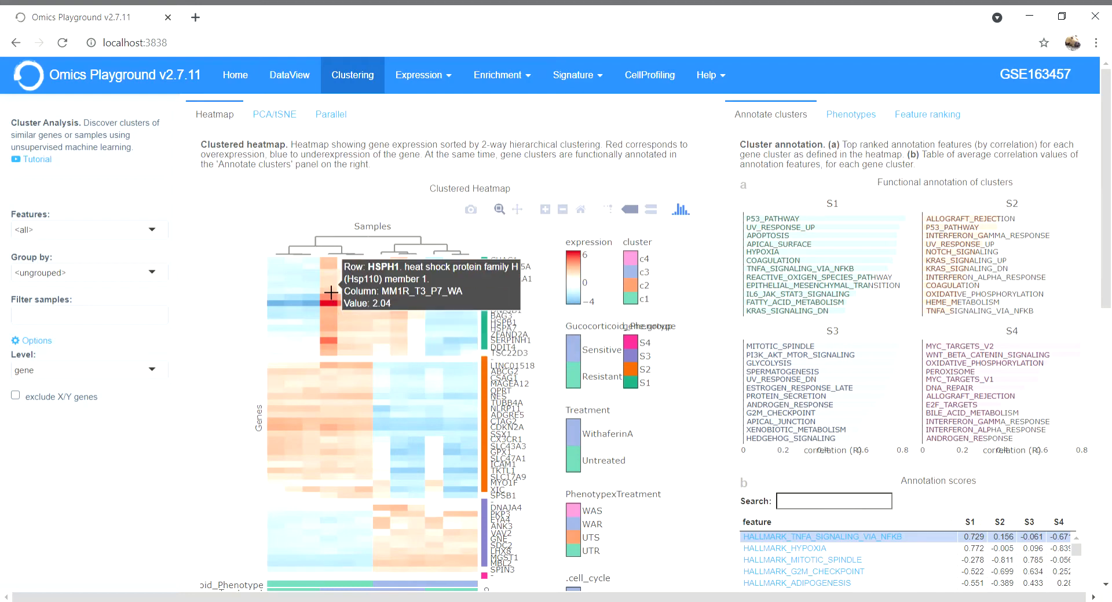
pyautogui.click(227, 189)
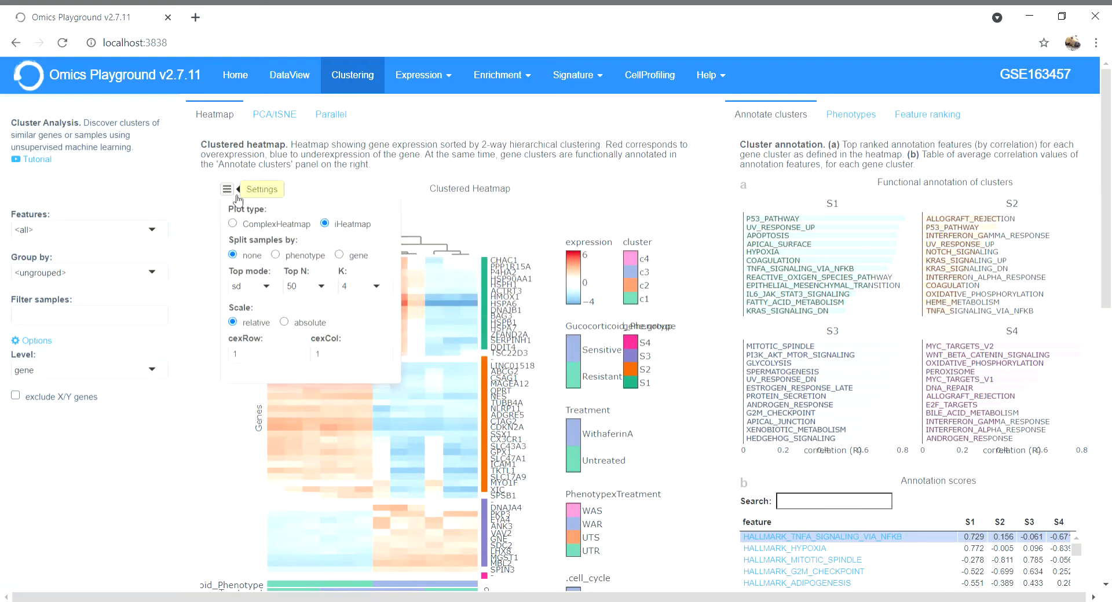
pyautogui.click(276, 226)
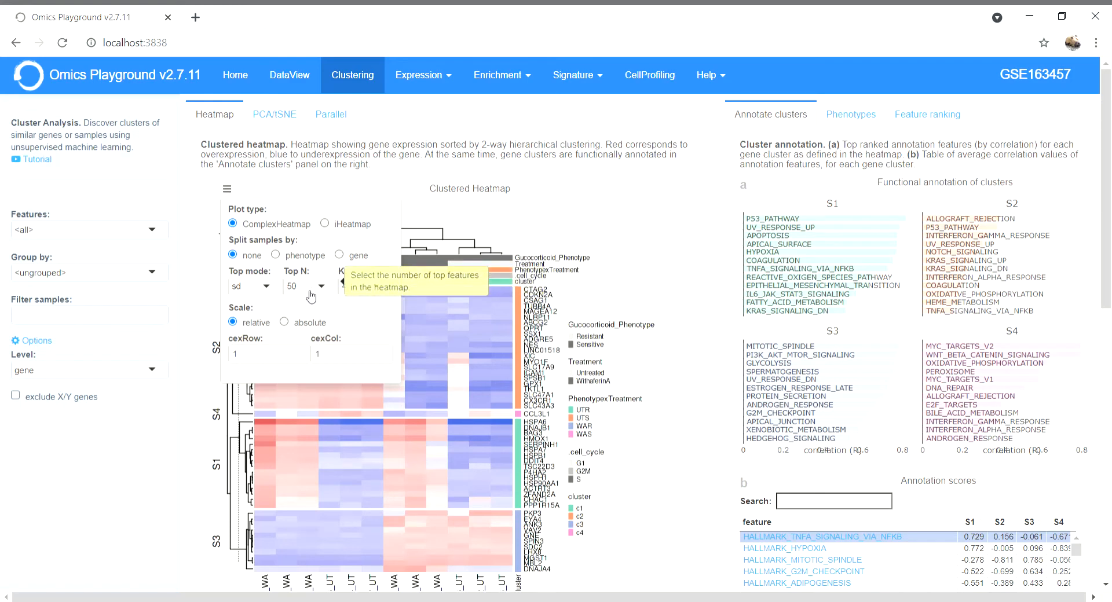
# - Review the Top N (50) and K (4) choices, then check the PDF/PNG download options without saving
pyautogui.click(329, 290)
pyautogui.click(348, 288)
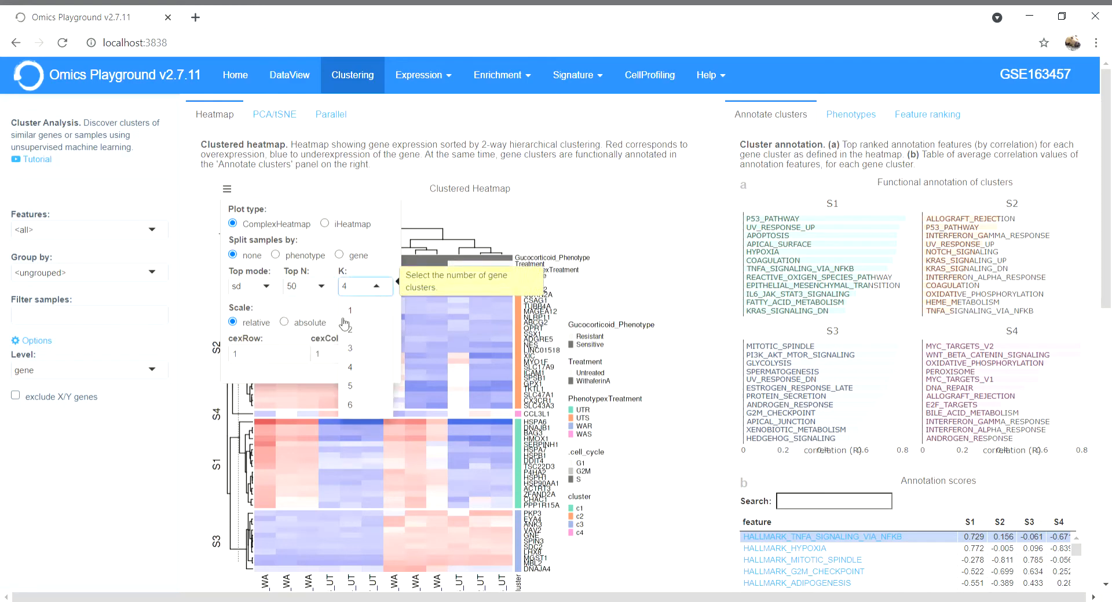
pyautogui.click(187, 306)
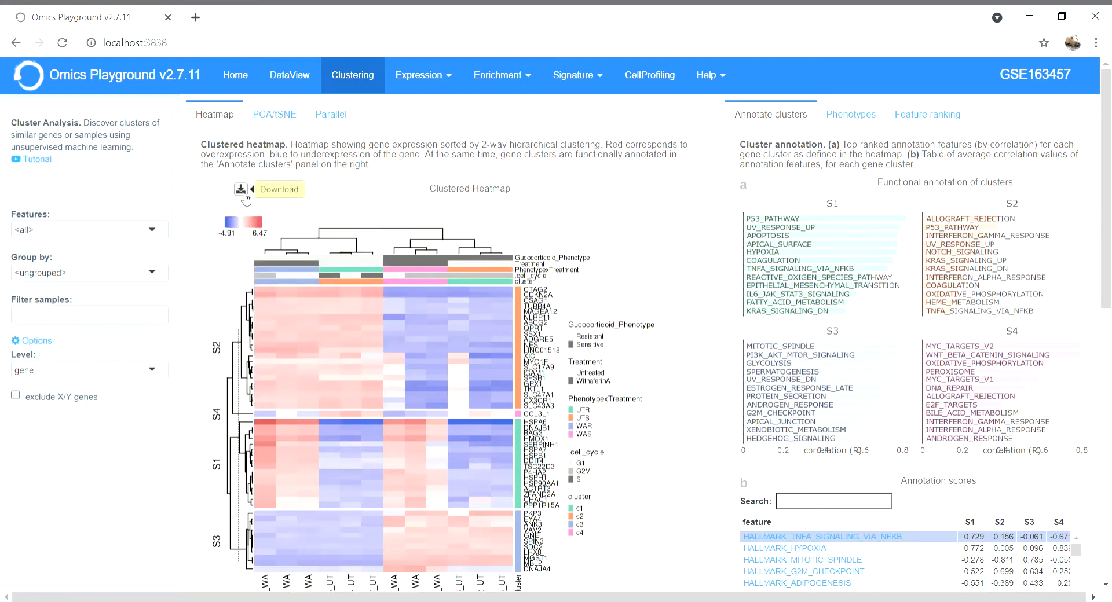
pyautogui.click(243, 194)
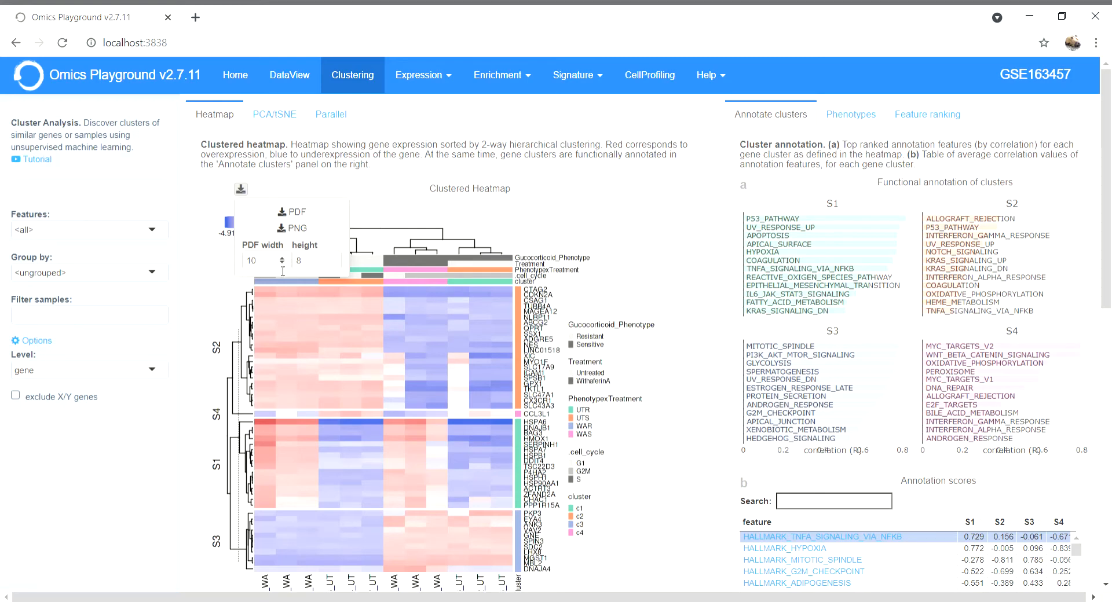
pyautogui.click(219, 282)
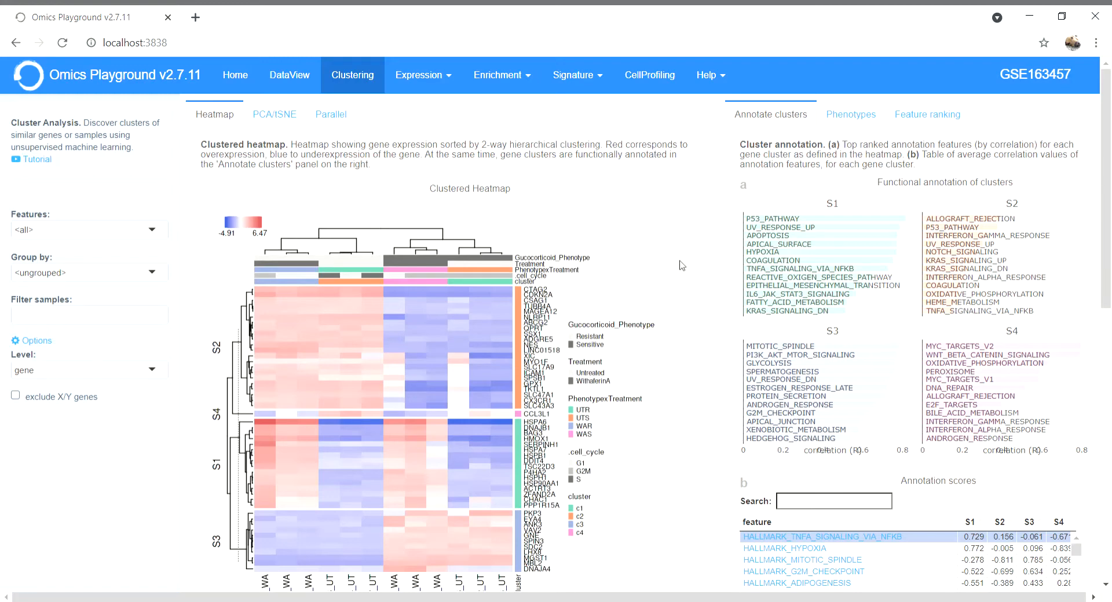
# - Switch to the PCA/tSNE sample plot and bring up its settings
pyautogui.click(265, 120)
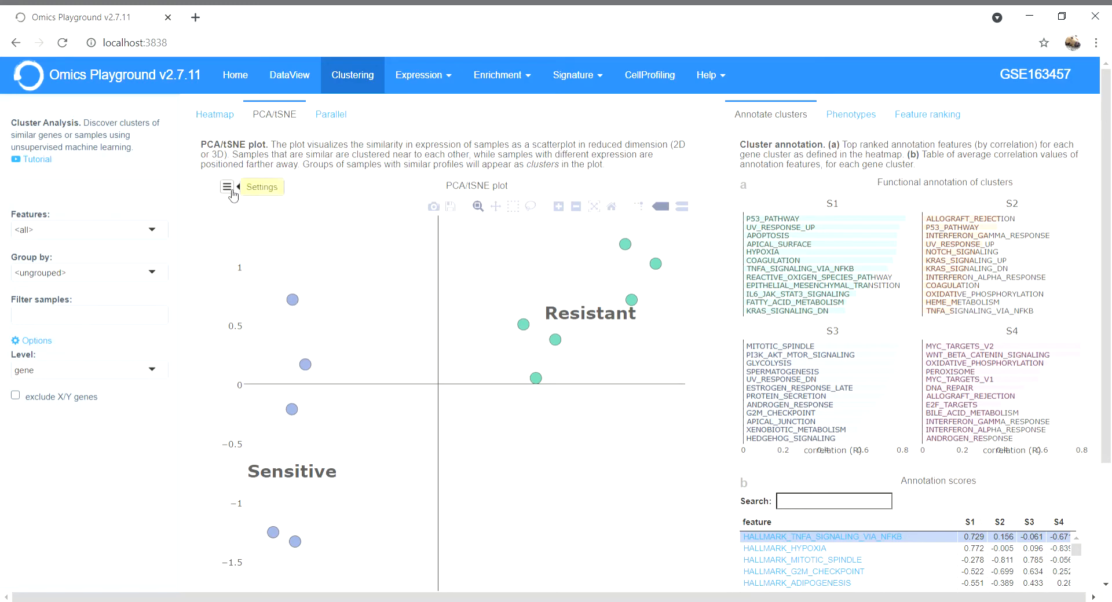
pyautogui.click(227, 187)
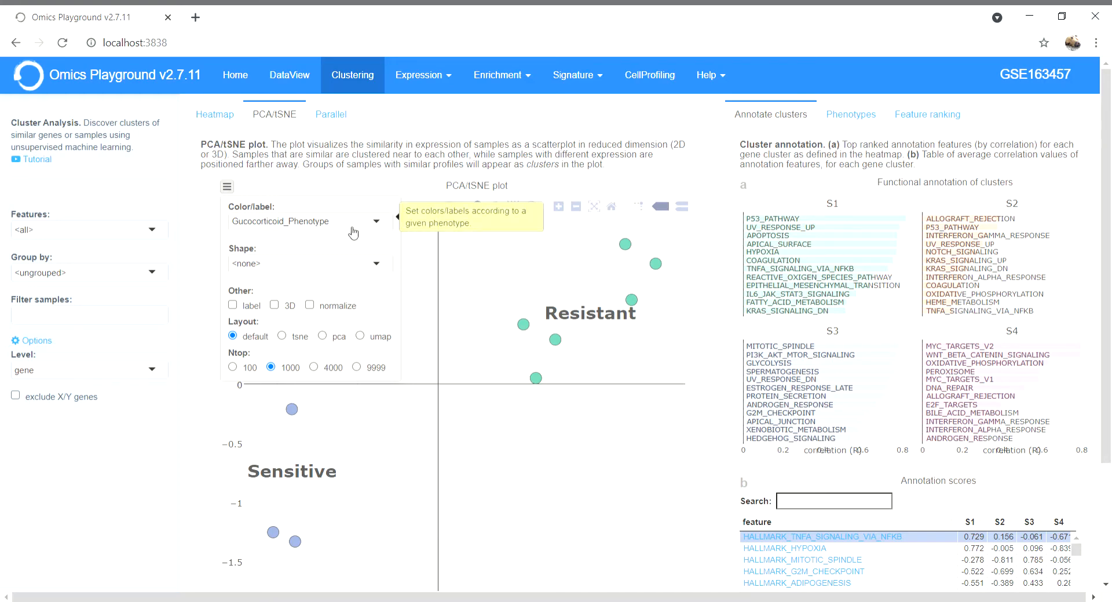
# - Shape the PCA/tSNE markers by Treatment while colour stays Glucocorticoid_Phenotype
pyautogui.click(383, 271)
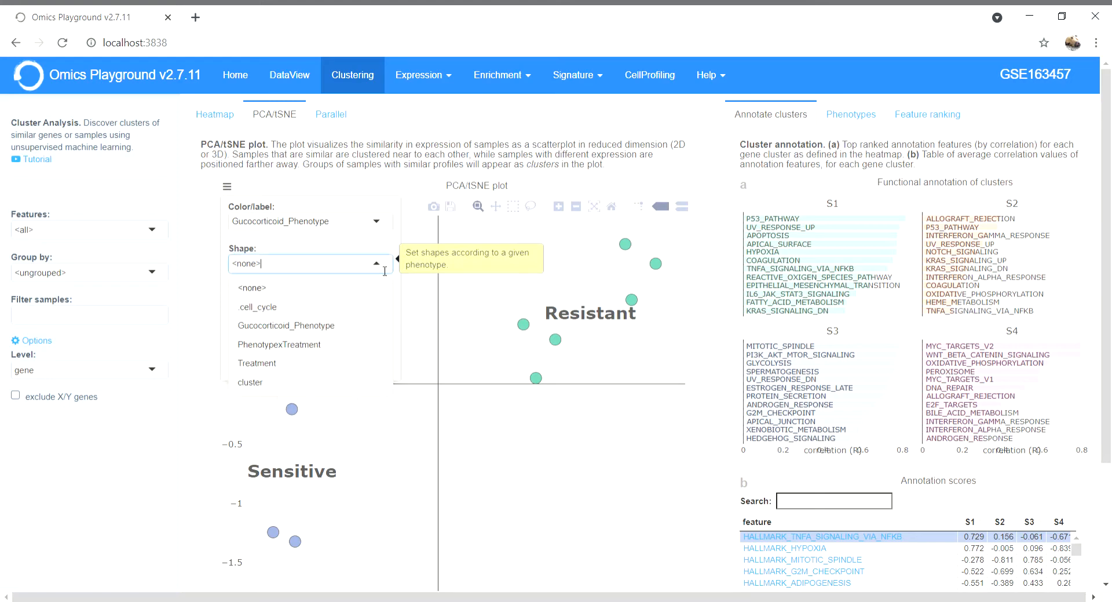
pyautogui.click(342, 365)
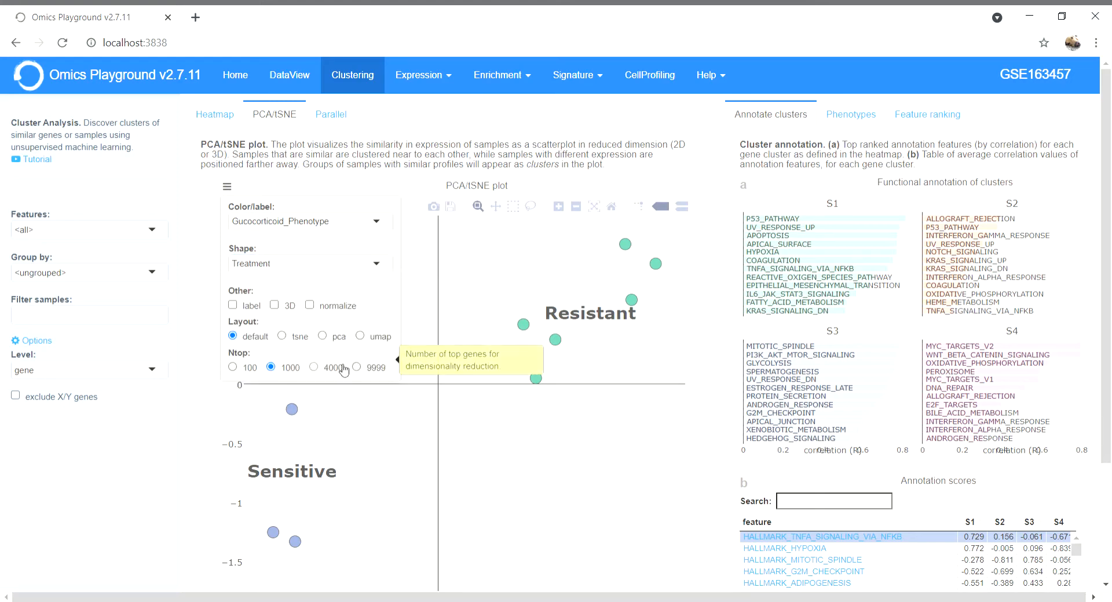
pyautogui.click(153, 488)
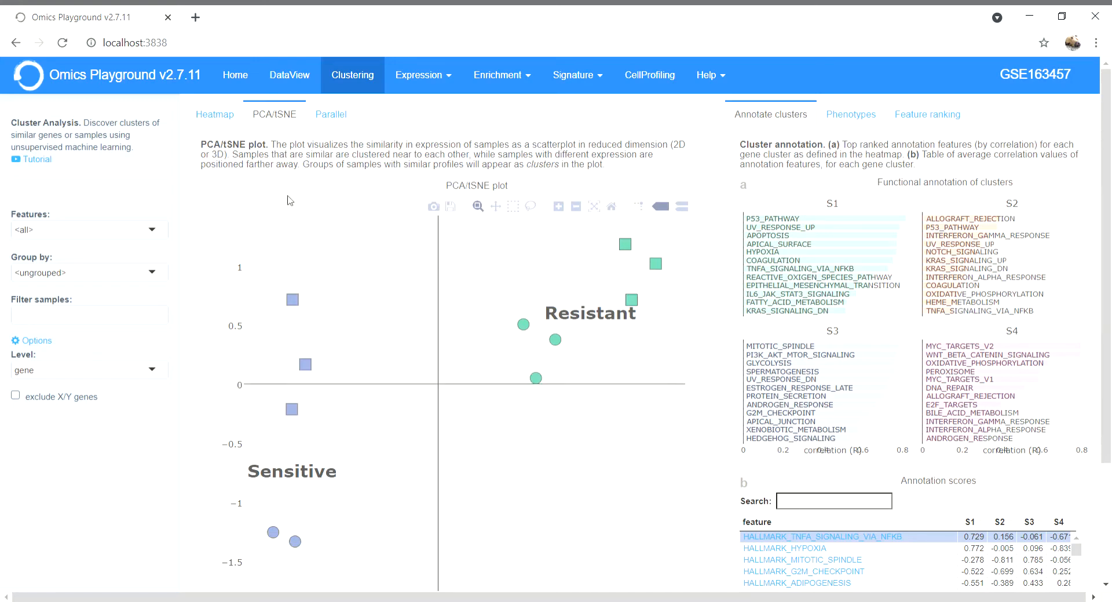
# - Hide the sample name labels, rotate the 3D scatter, then return the plot to 2D
pyautogui.click(231, 190)
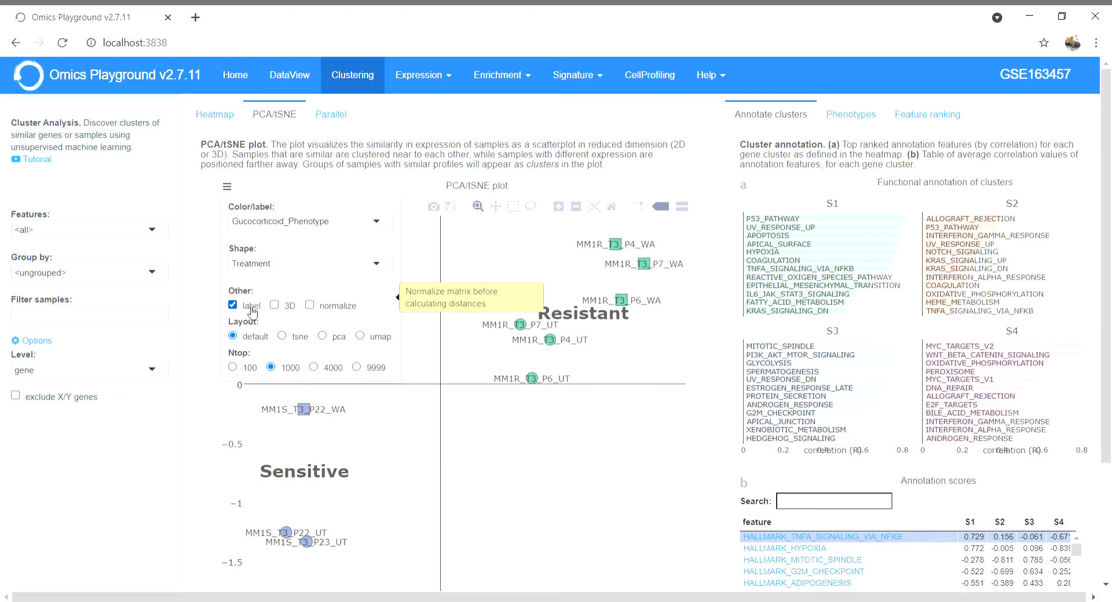
pyautogui.click(252, 312)
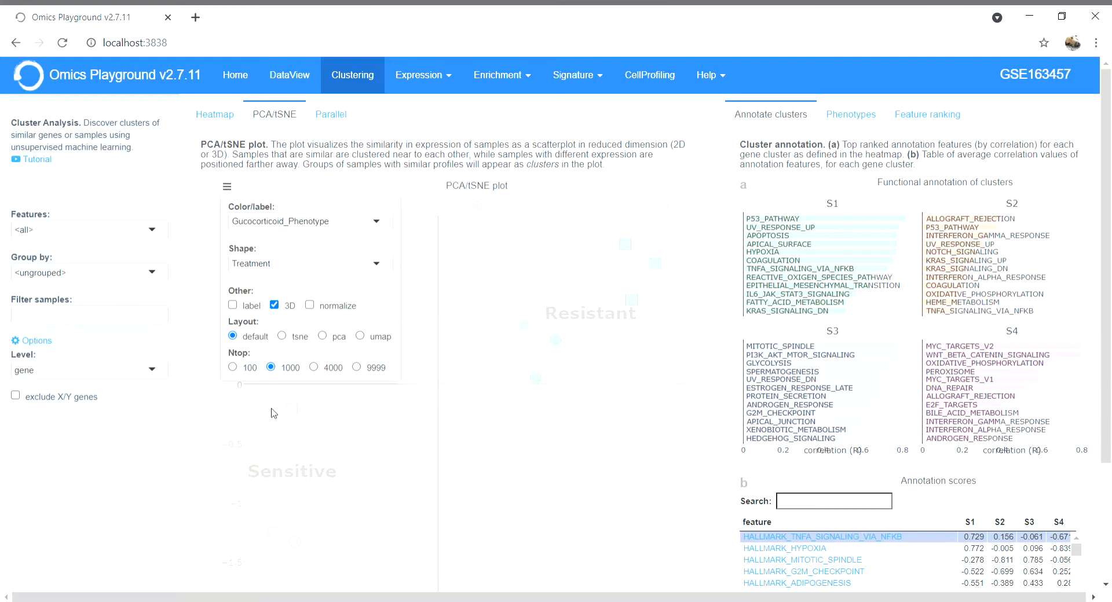
pyautogui.moveTo(480, 396); pyautogui.dragTo(429, 401)
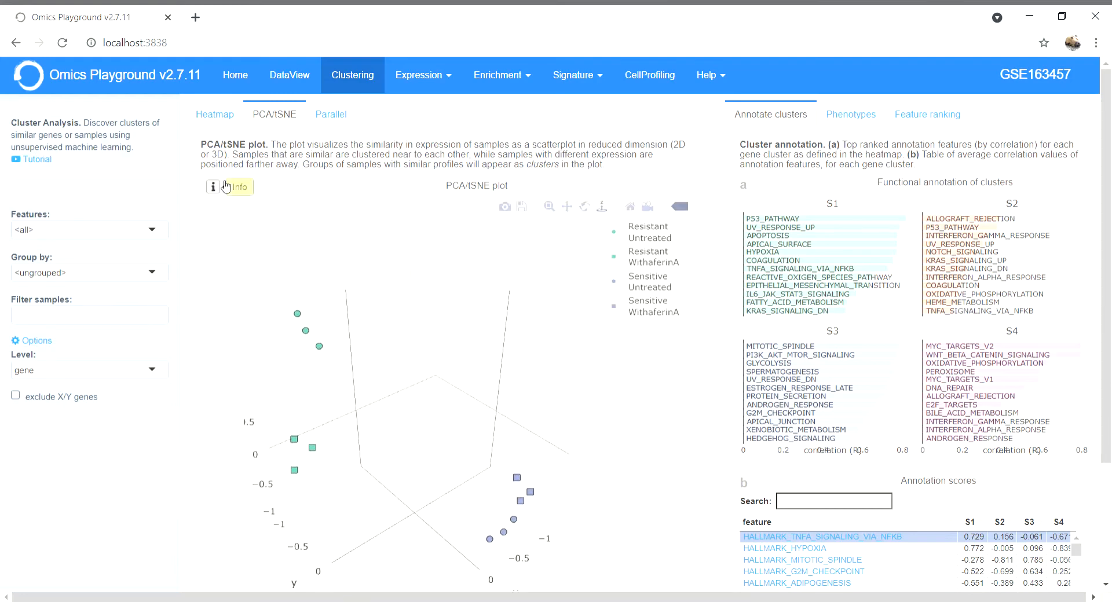
pyautogui.click(228, 191)
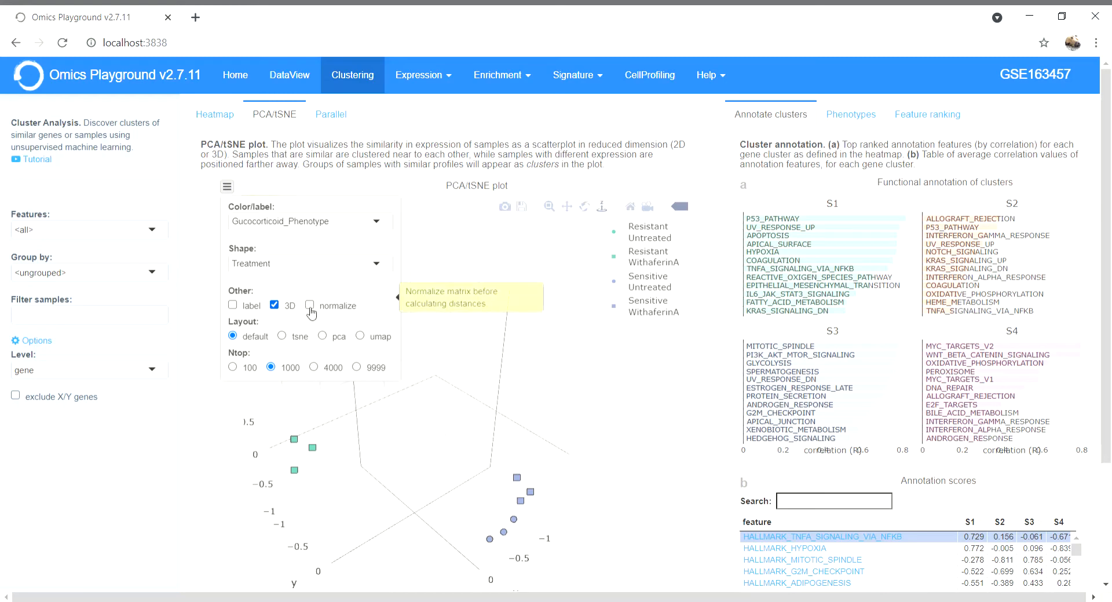
pyautogui.click(289, 311)
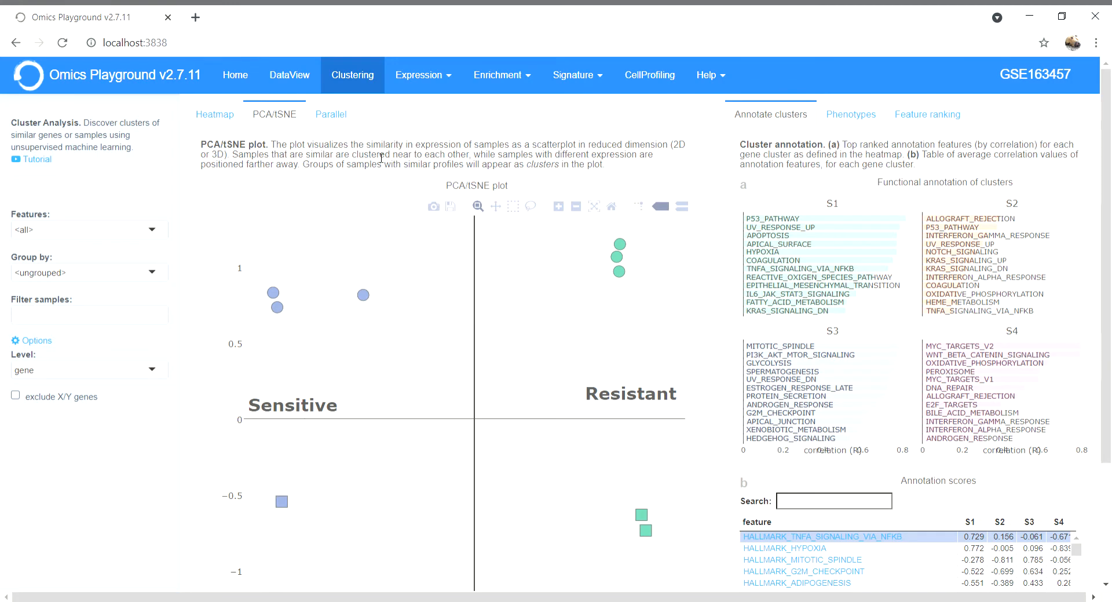
# - Show the parallel coordinates plot of cluster S1–S4 genes and open the Group by options
pyautogui.click(343, 125)
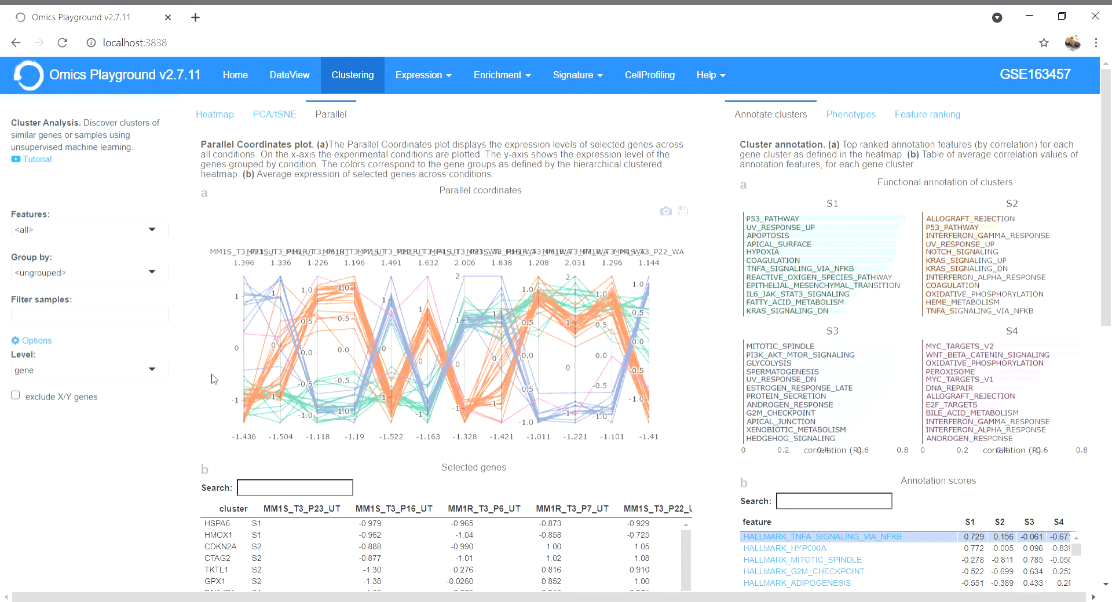
pyautogui.scroll(-1, 213, 377)
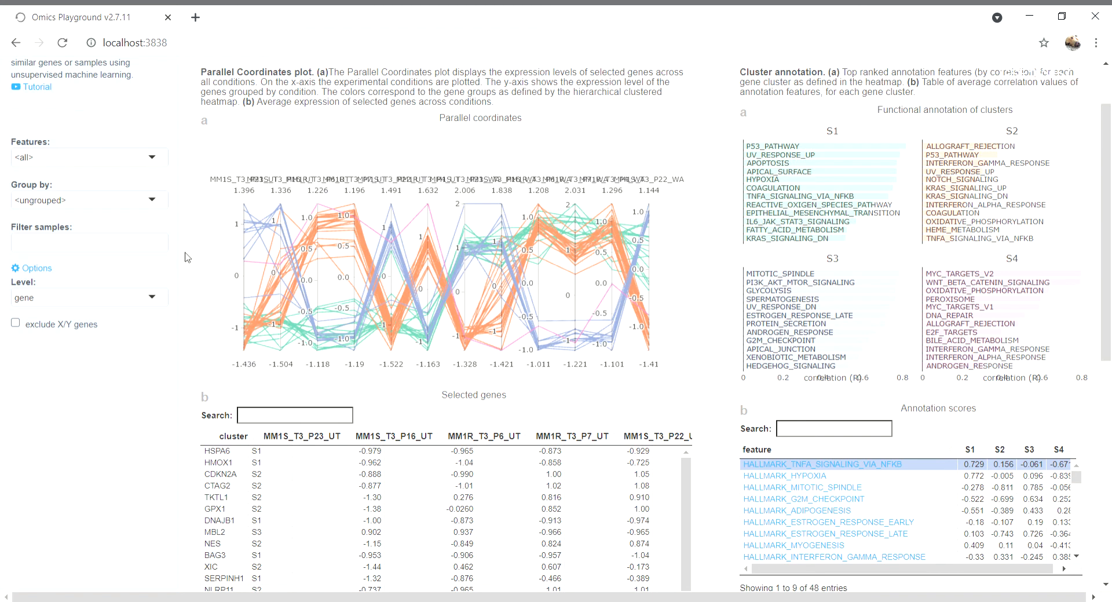
pyautogui.click(158, 204)
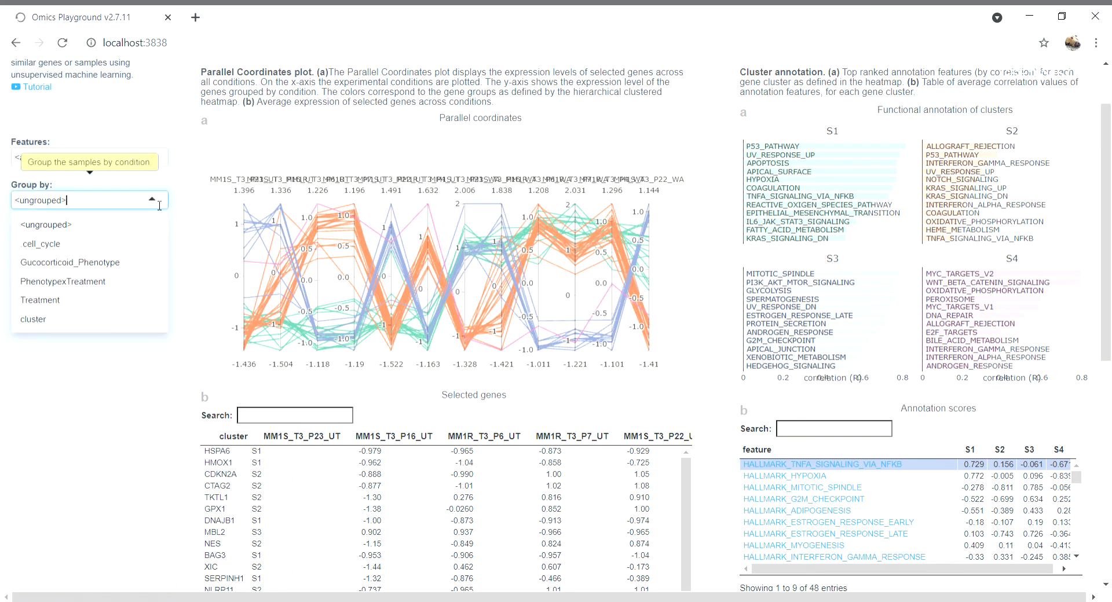
# - Group samples by cluster and move the c2 axis past c3, giving order c1, c3, c2, c4
pyautogui.click(103, 324)
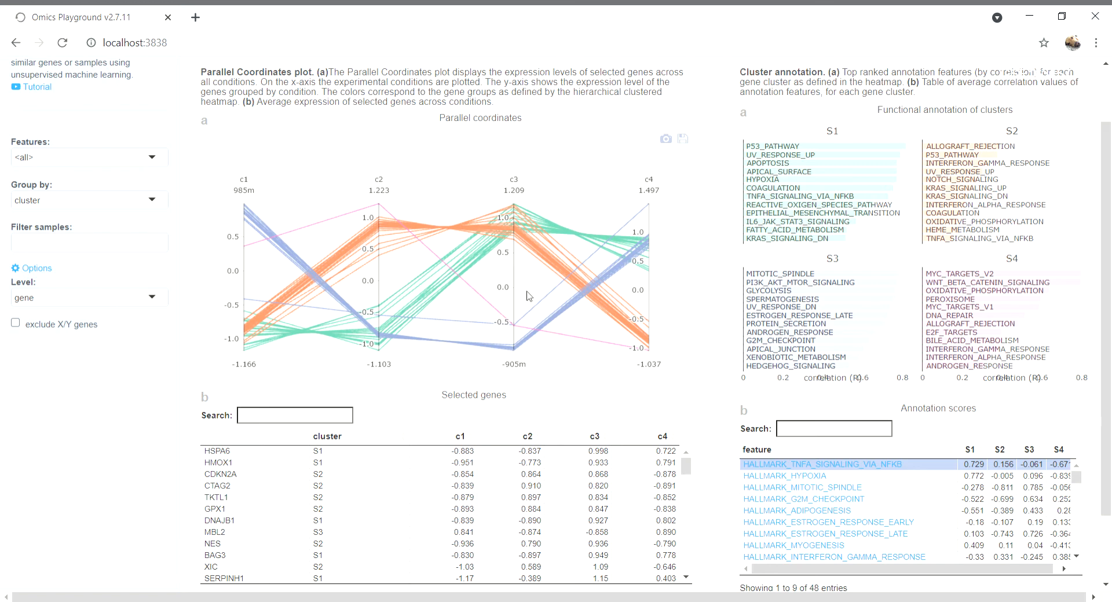
pyautogui.moveTo(386, 182); pyautogui.dragTo(532, 184)
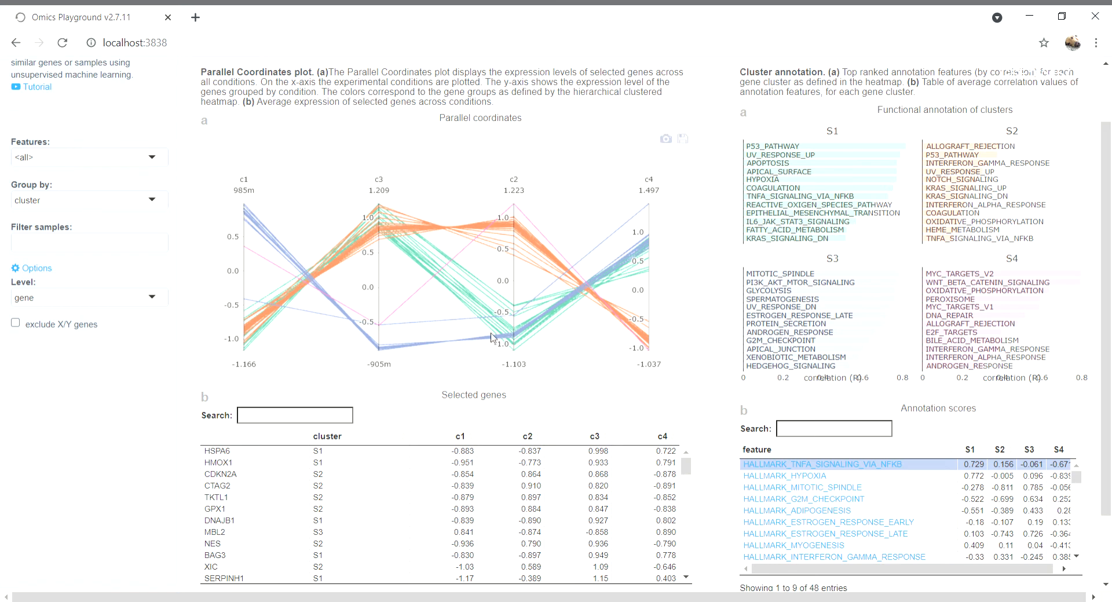
pyautogui.scroll(-1, 287, 382)
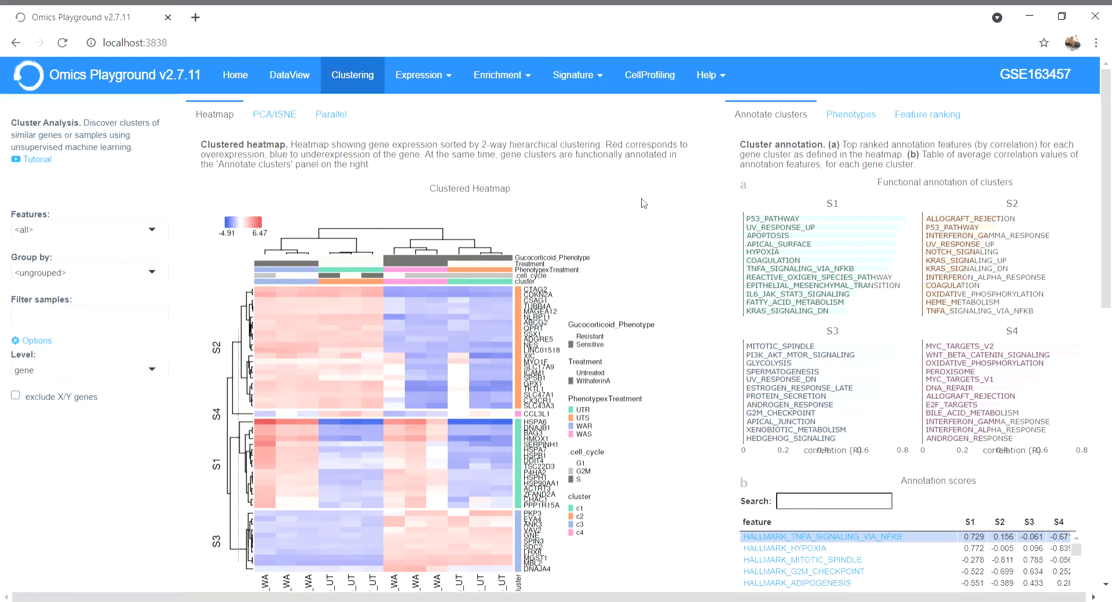
# - Scroll through the clustered heatmap and its hallmark annotation scores table
pyautogui.scroll(-2, 643, 205)
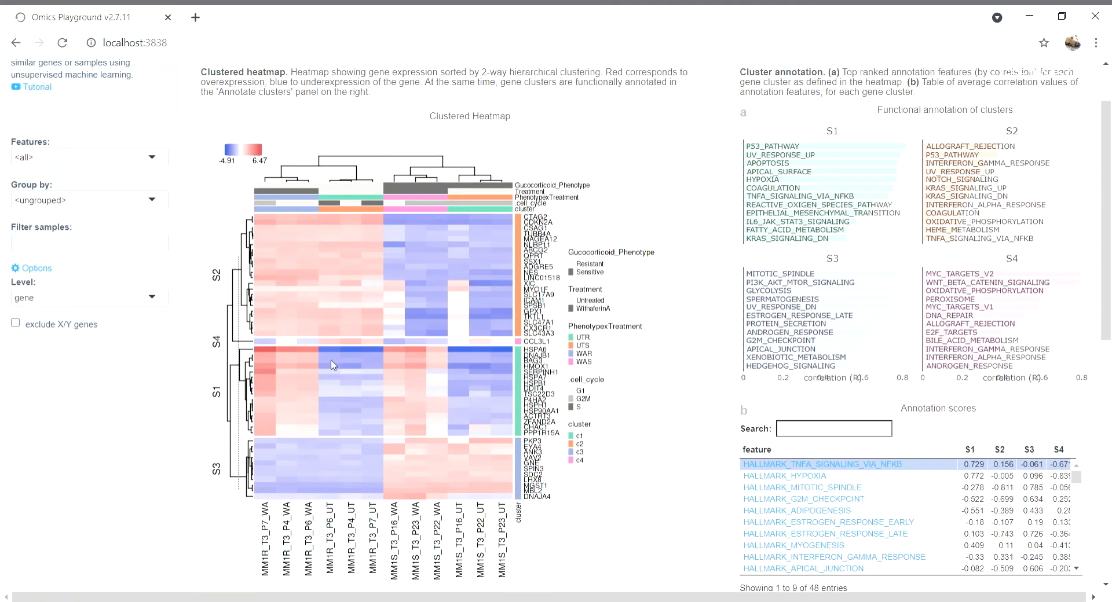
pyautogui.scroll(1, 610, 238)
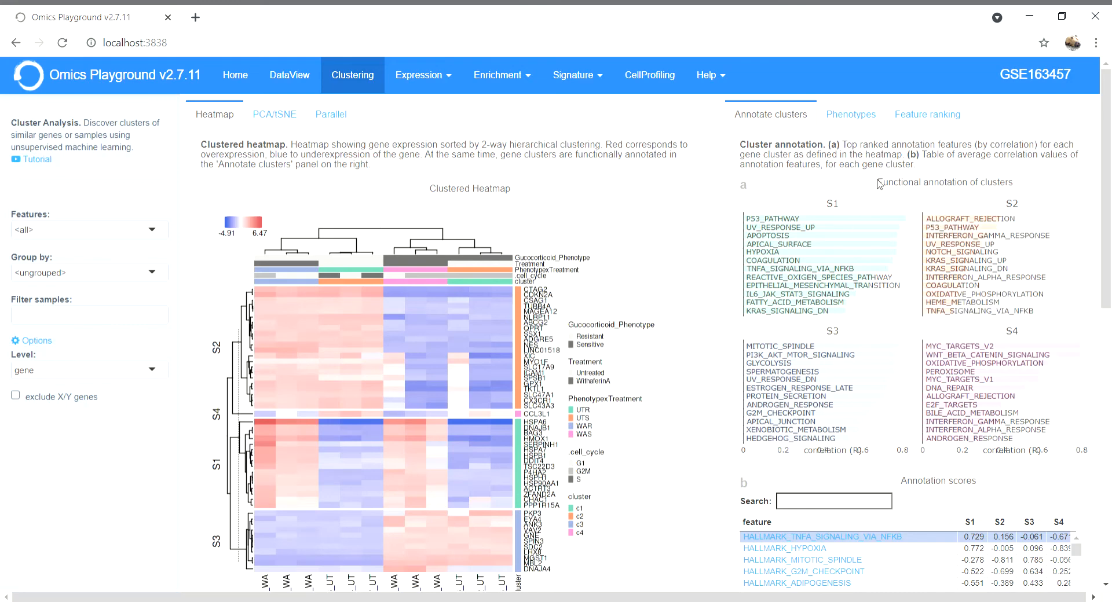
pyautogui.click(773, 183)
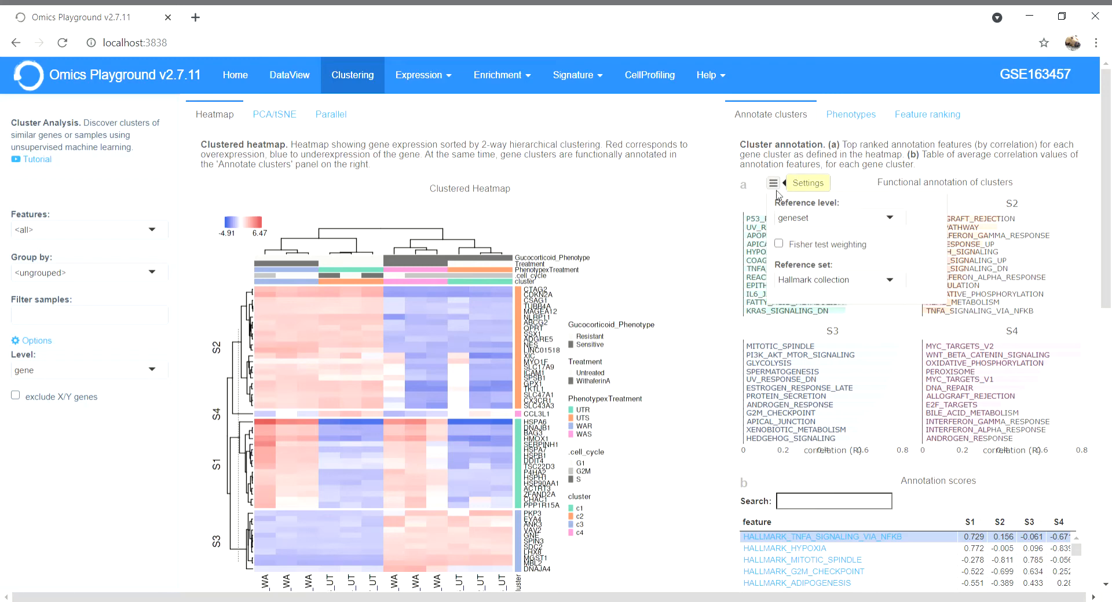
pyautogui.click(898, 227)
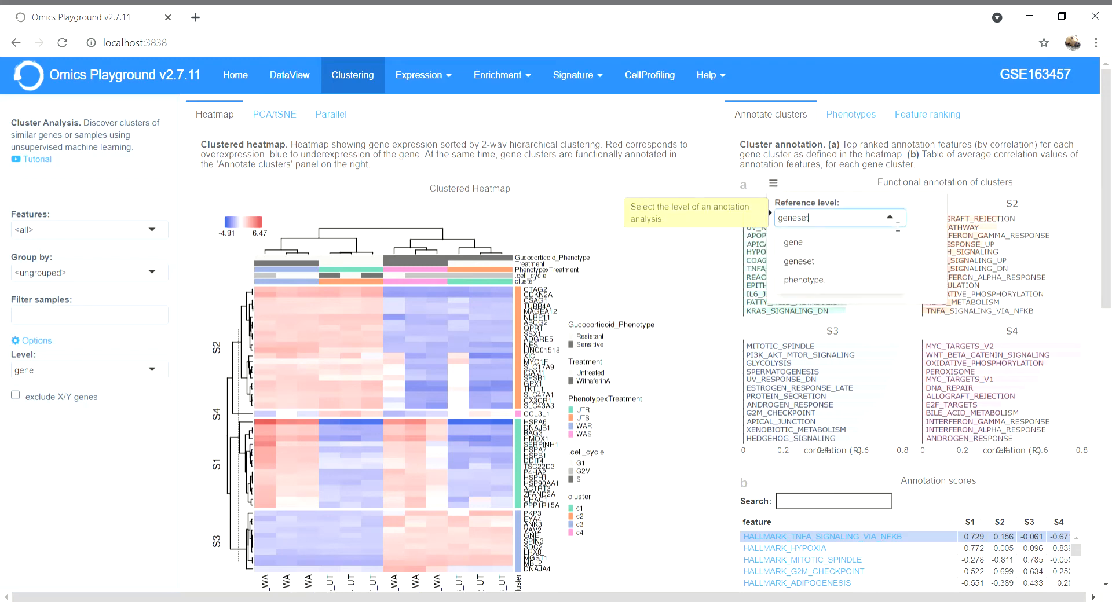
pyautogui.click(929, 228)
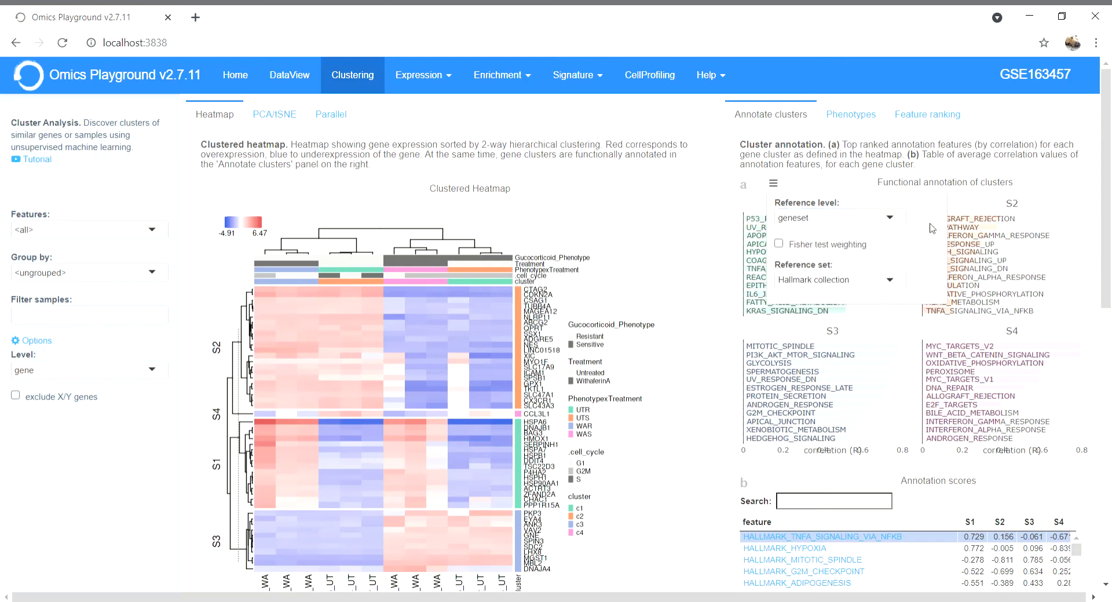
pyautogui.click(904, 288)
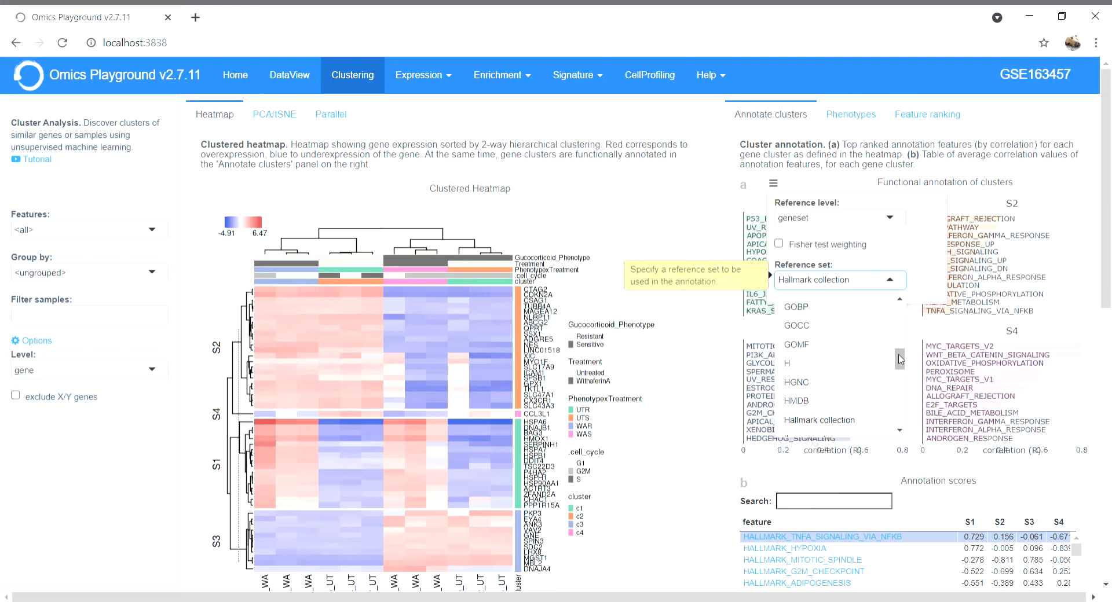
pyautogui.moveTo(899, 359)
pyautogui.mouseDown()
pyautogui.moveTo(899, 374)
pyautogui.moveTo(899, 356)
pyautogui.mouseUp()
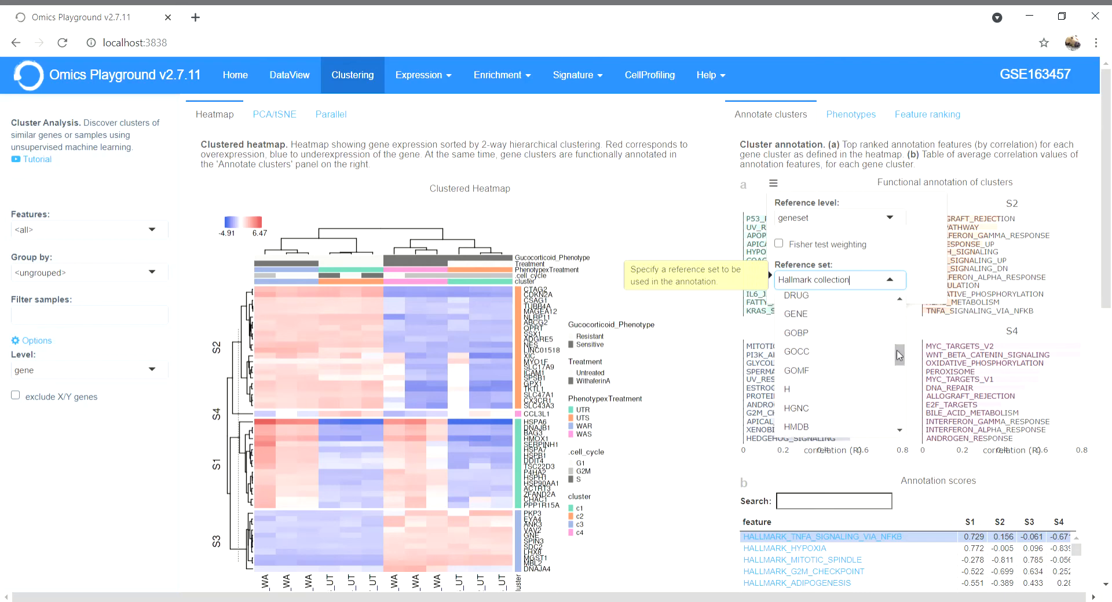
pyautogui.click(922, 254)
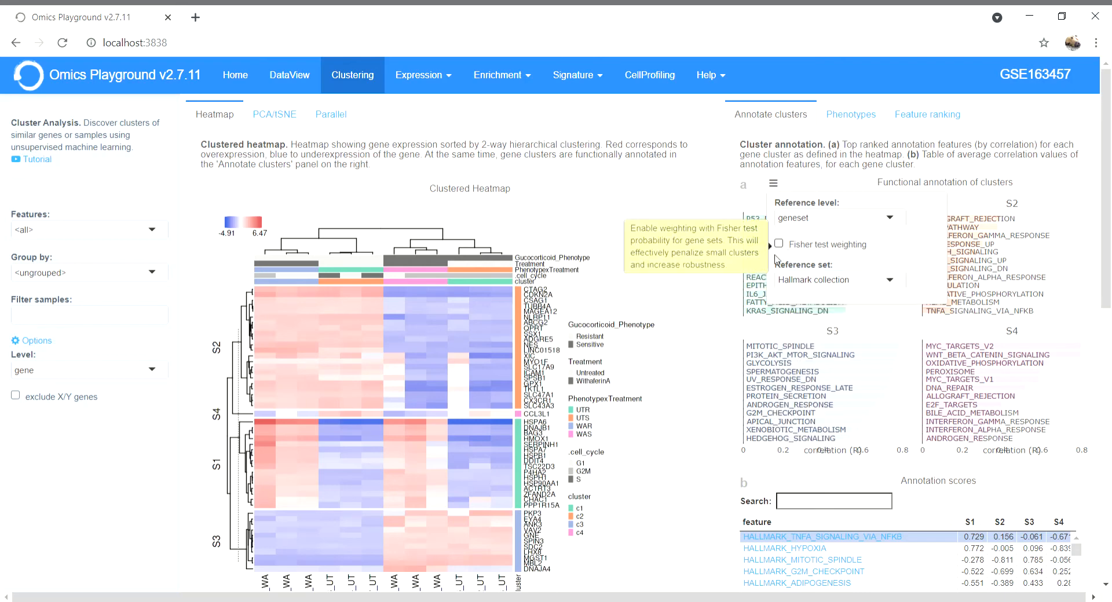
pyautogui.click(701, 356)
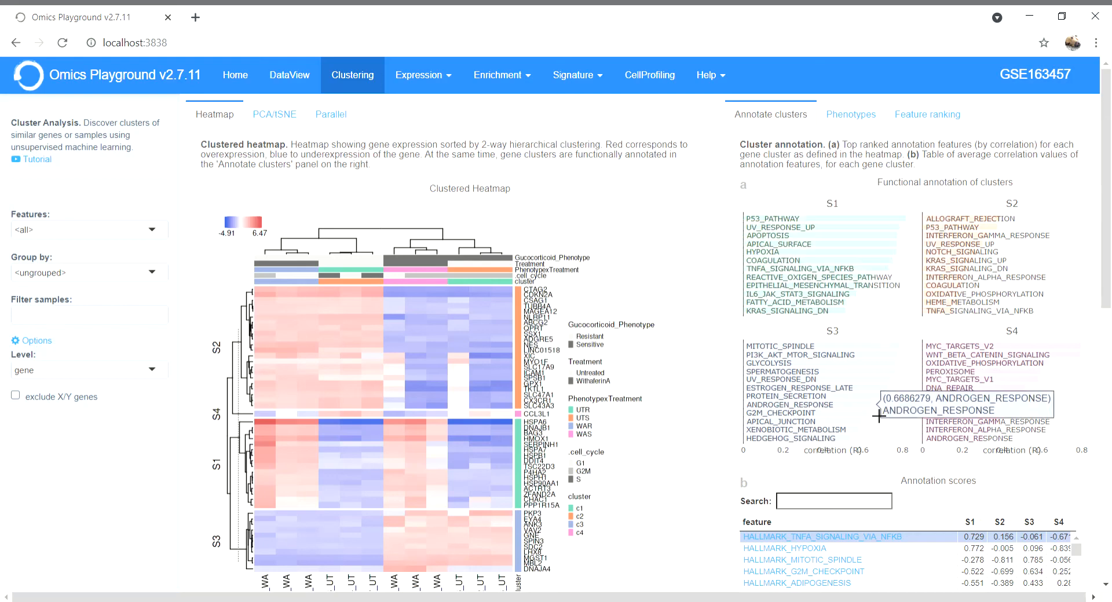
pyautogui.scroll(-3, 956, 427)
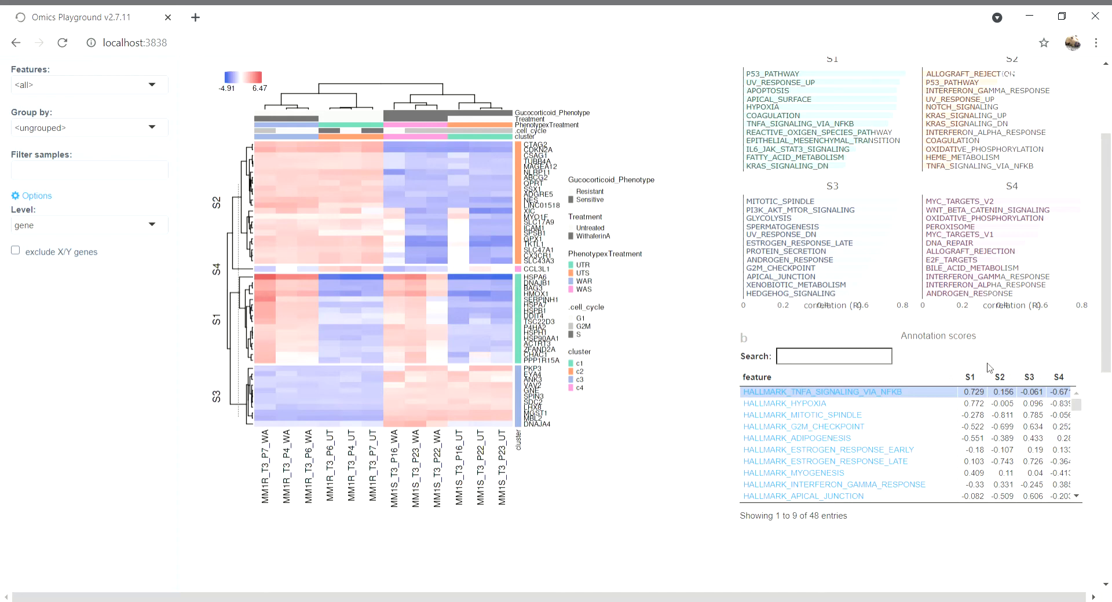
pyautogui.scroll(2, 992, 371)
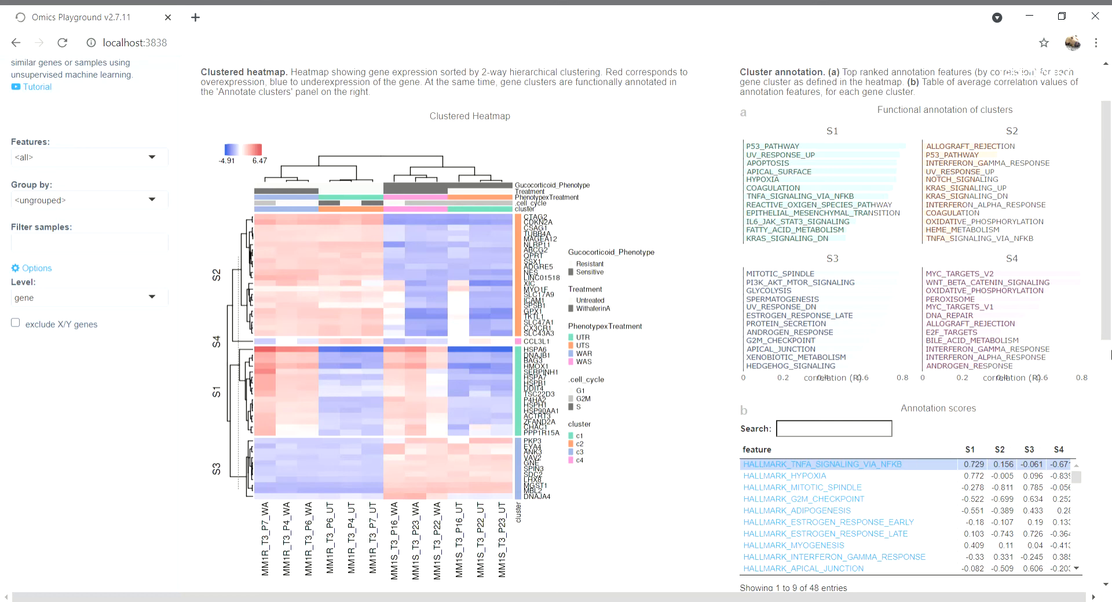
pyautogui.scroll(1, 957, 172)
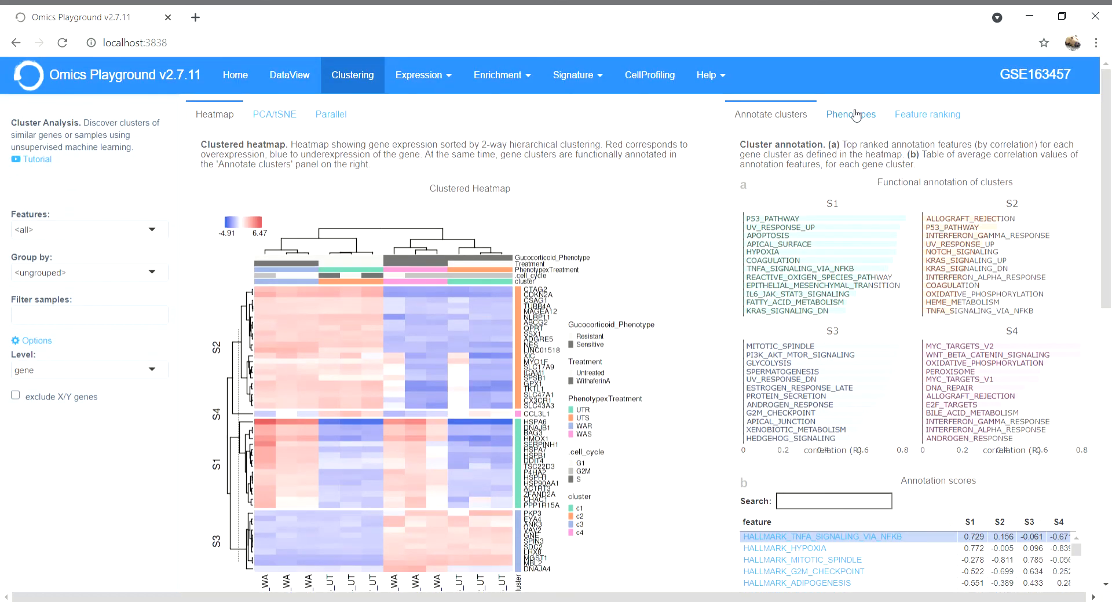
# - Bring up the phenotype distribution t-SNE plots
pyautogui.click(856, 115)
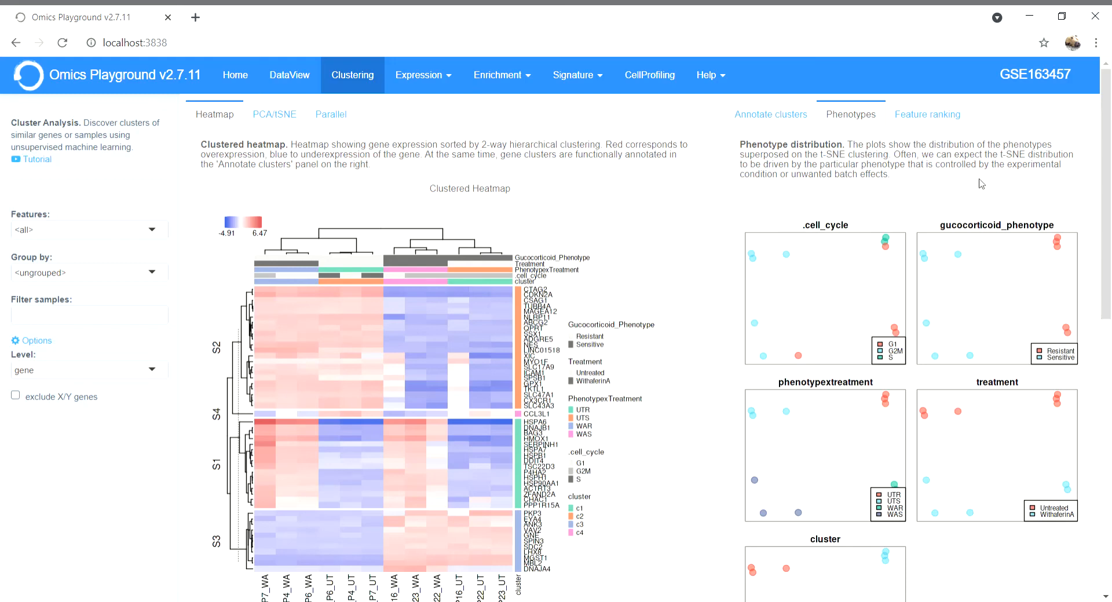
pyautogui.scroll(-1, 927, 217)
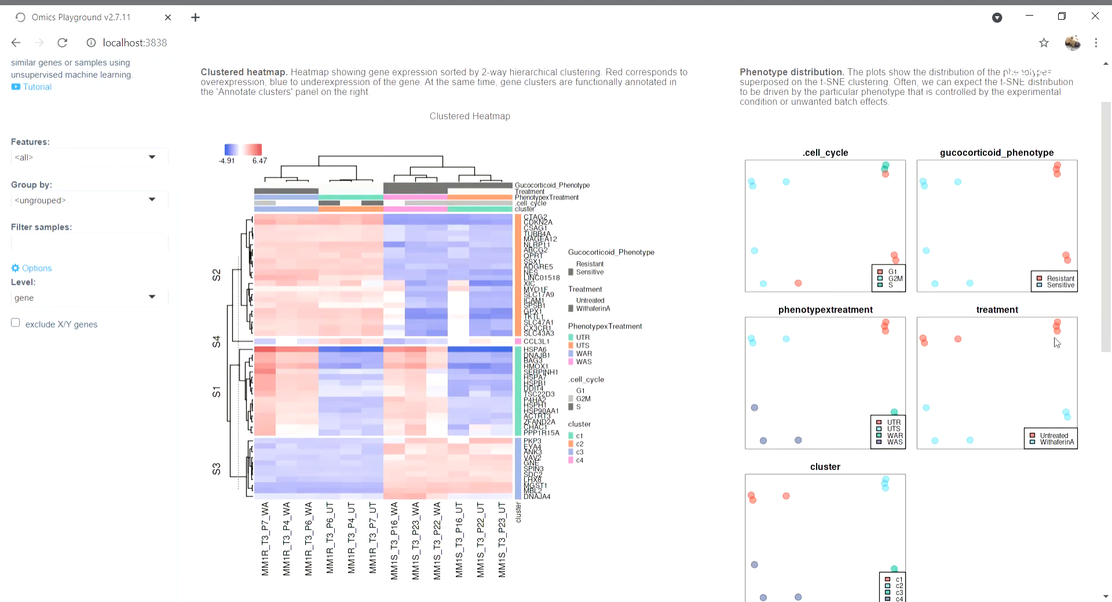
pyautogui.scroll(1, 994, 270)
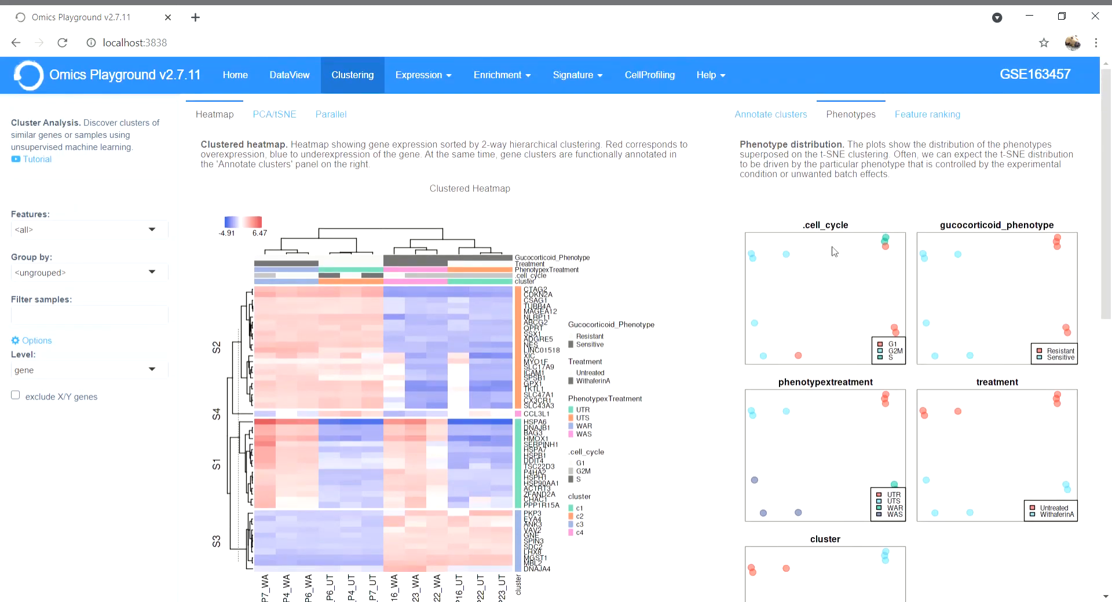
# - Label the phenotype plots with group names instead of legends, then show the feature-set ranking chart
pyautogui.click(766, 200)
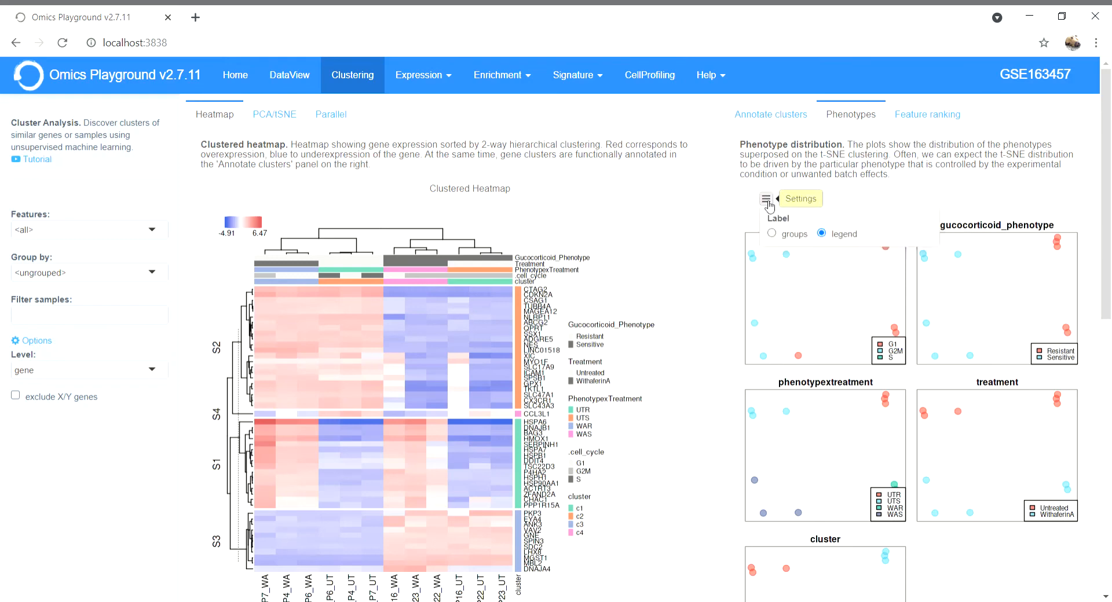
pyautogui.click(795, 238)
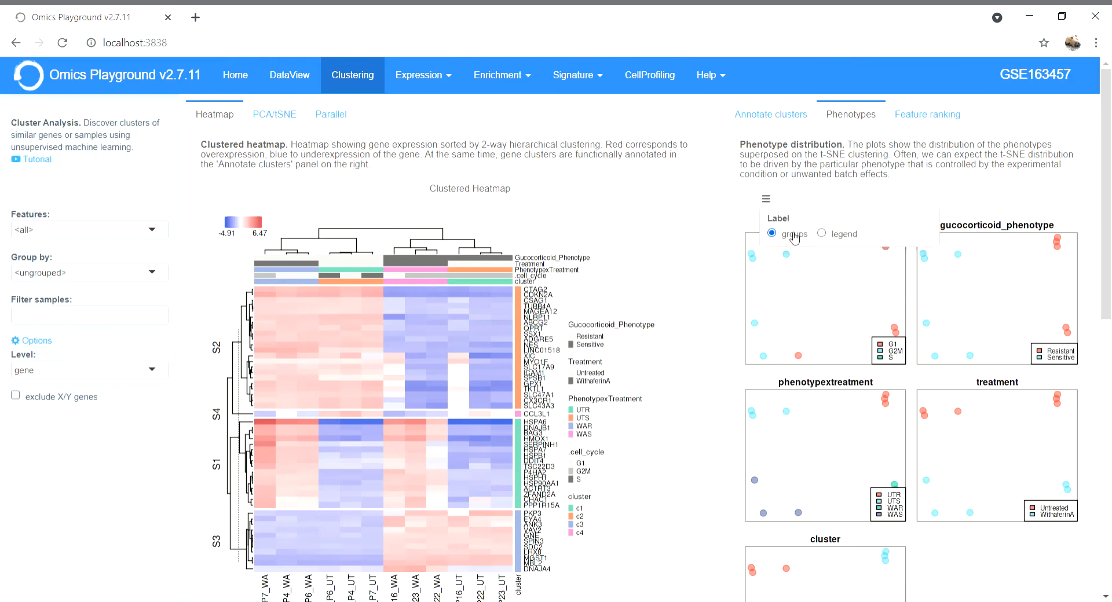
pyautogui.click(689, 291)
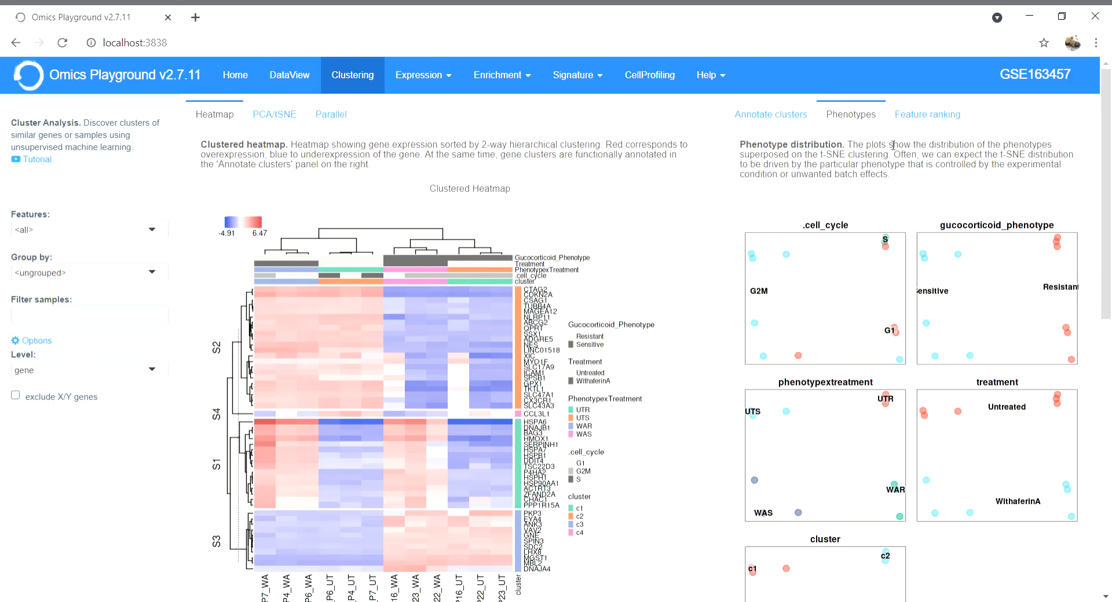
pyautogui.click(904, 118)
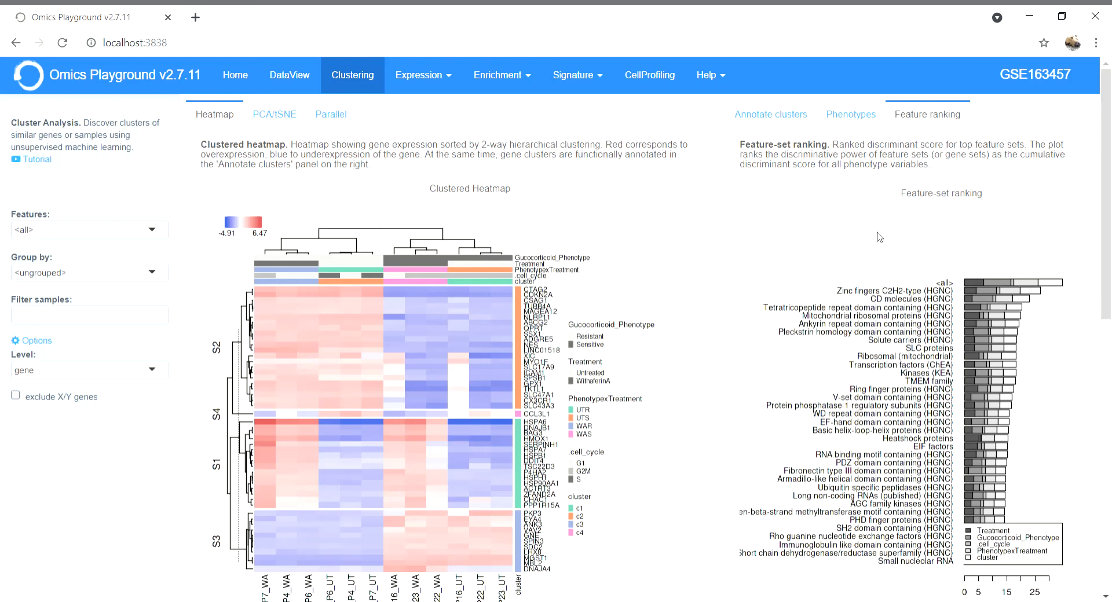
# - Open the Feature-set ranking settings, showing p-value as the ranking method
pyautogui.click(766, 195)
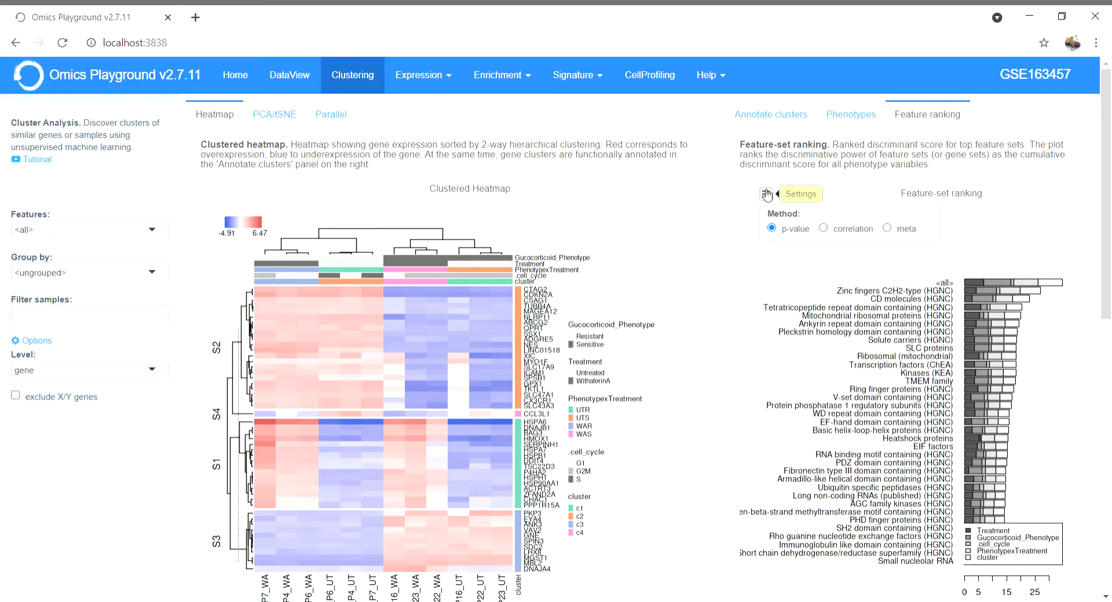